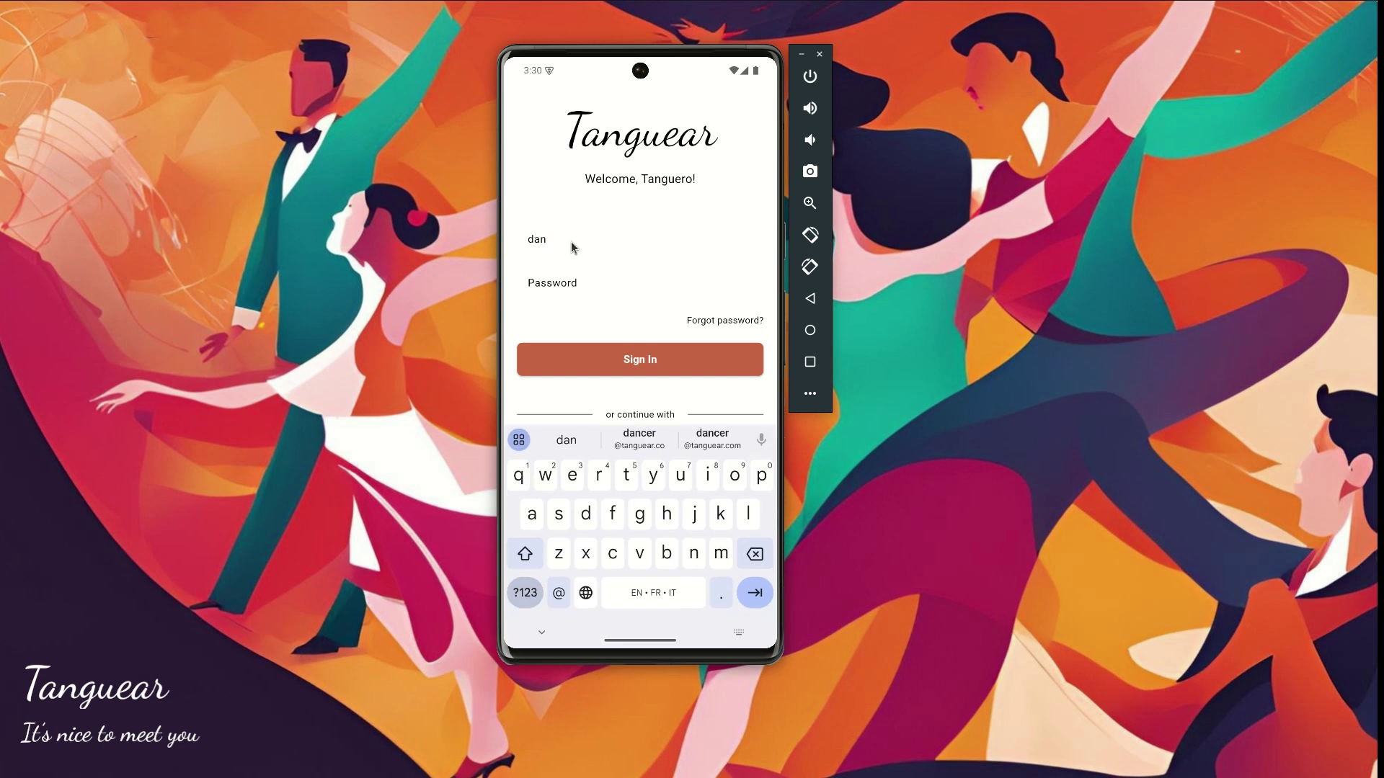
- Sign in to the Tanguear app with the account e-mail and password after checking the user_configs table in DBeaver
click(700, 437)
click(640, 292)
text(•••••3)
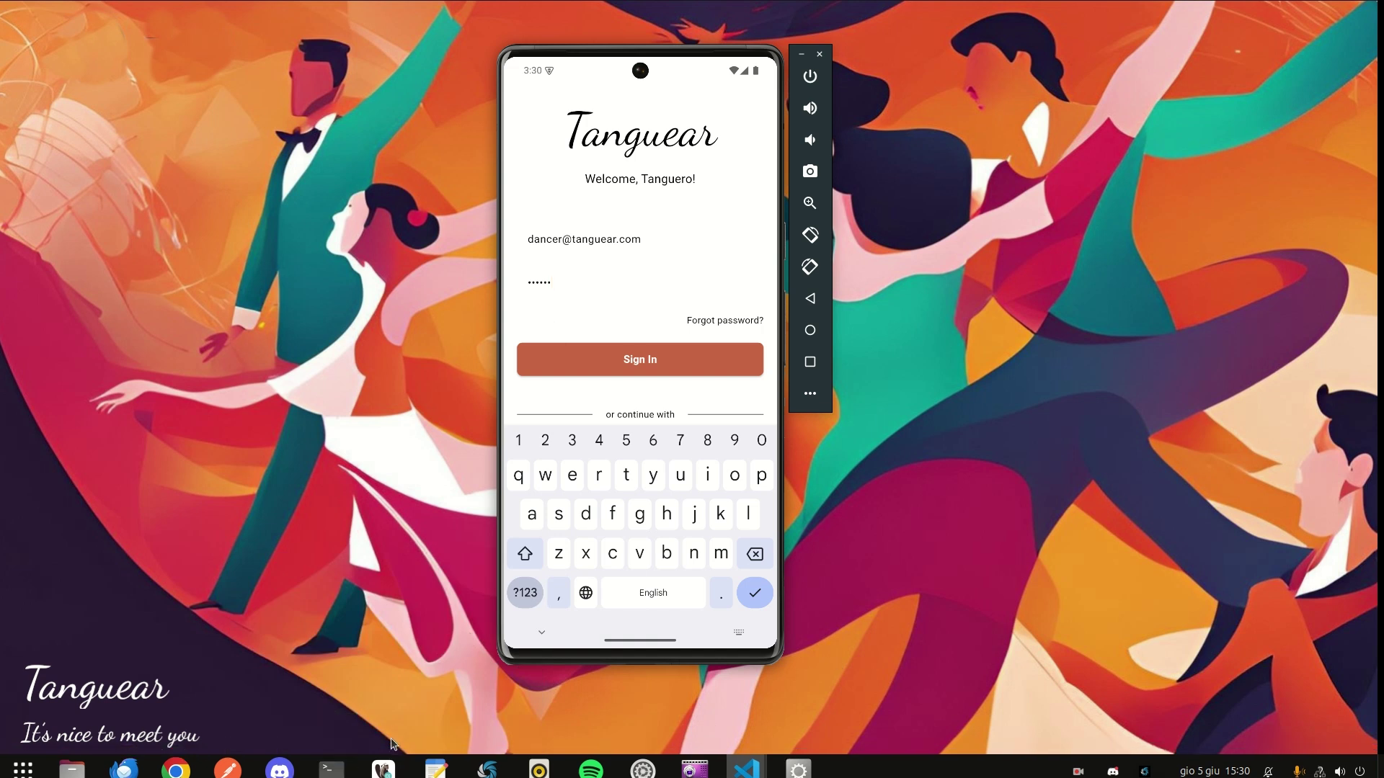
click(537, 758)
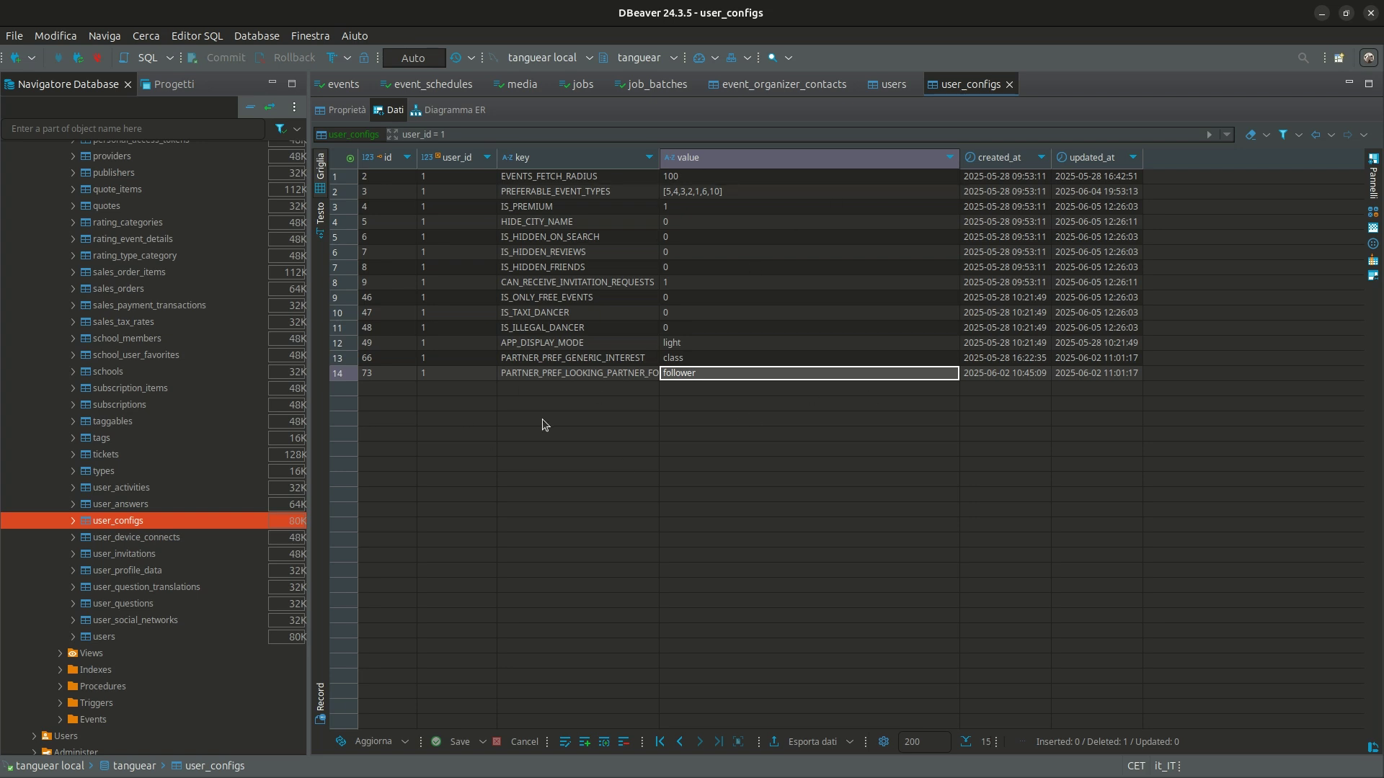
key(alt+Tab)
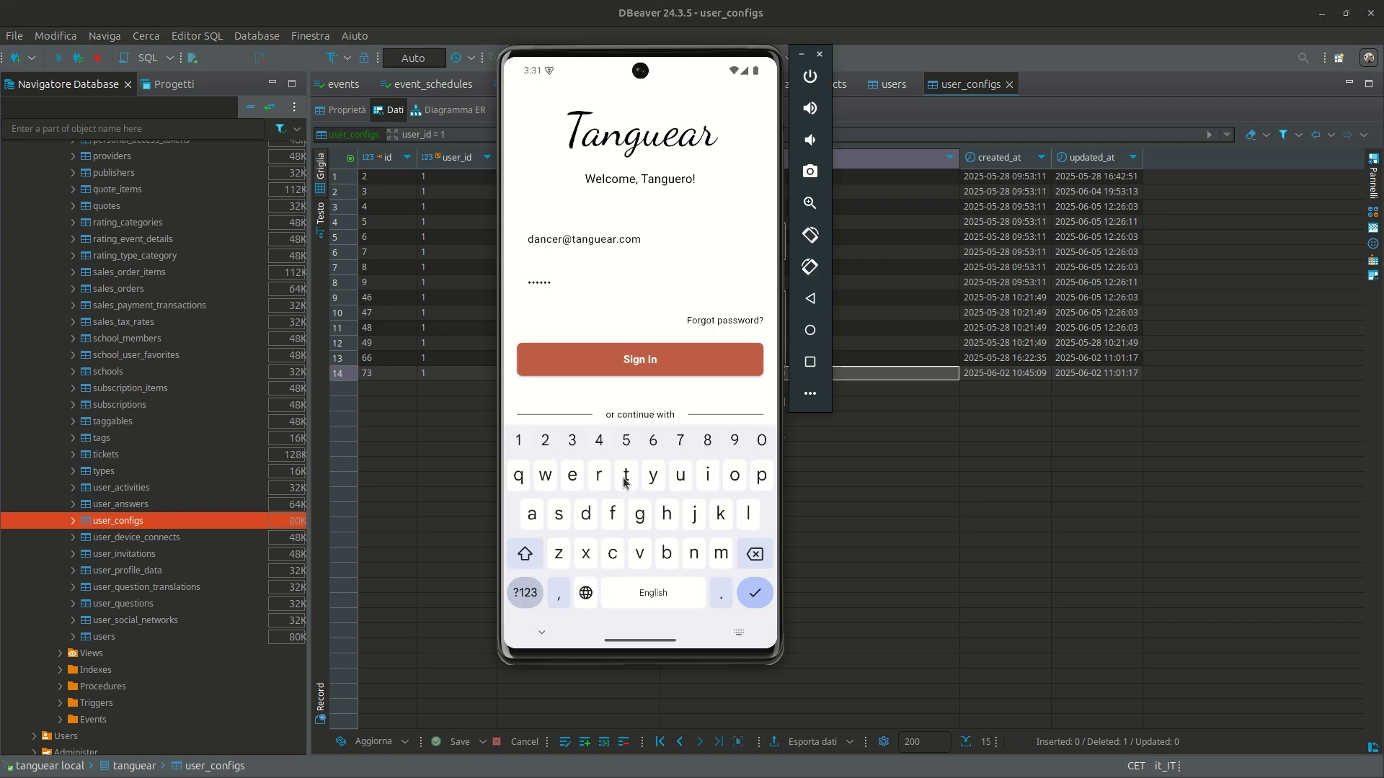
click(640, 366)
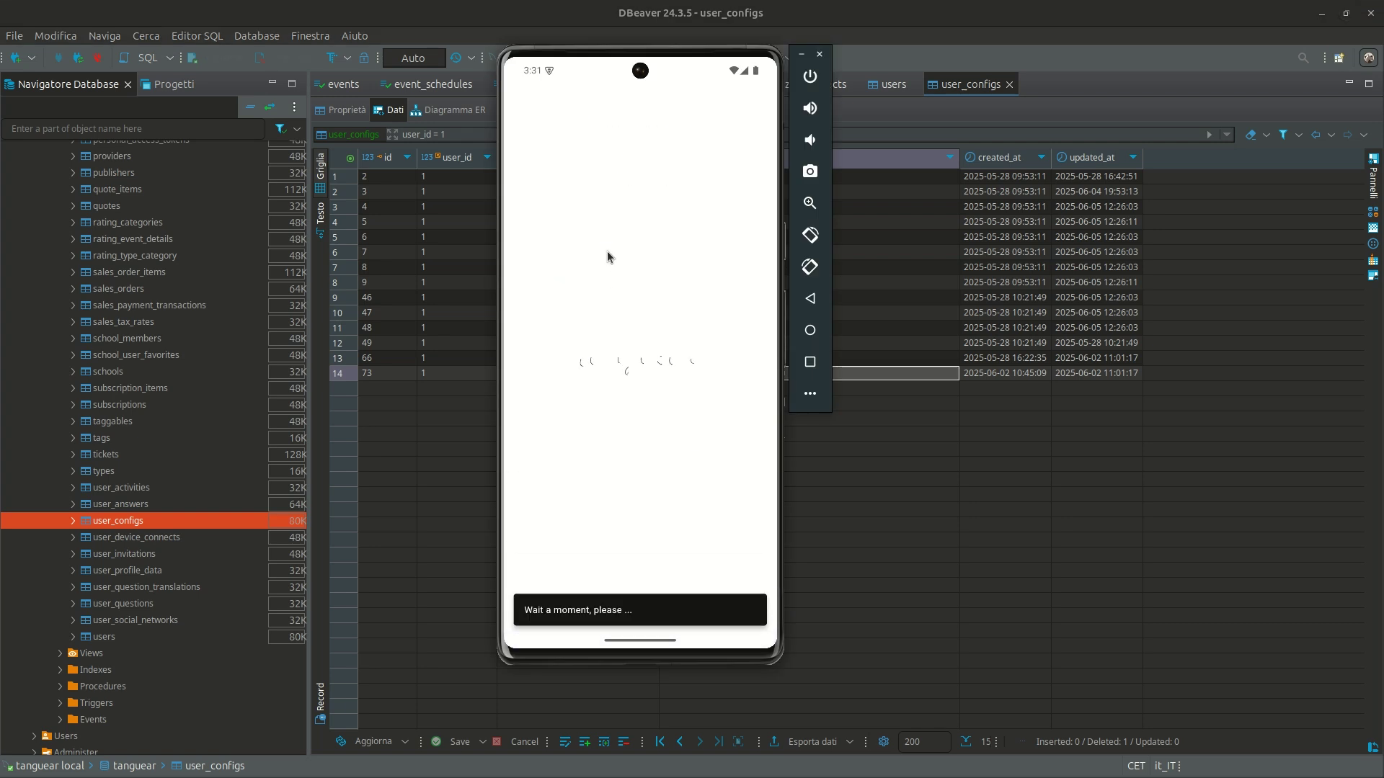
- Inspect the $toCreate array at the line 119 breakpoint in VS Code and resume execution
key(alt+Tab)
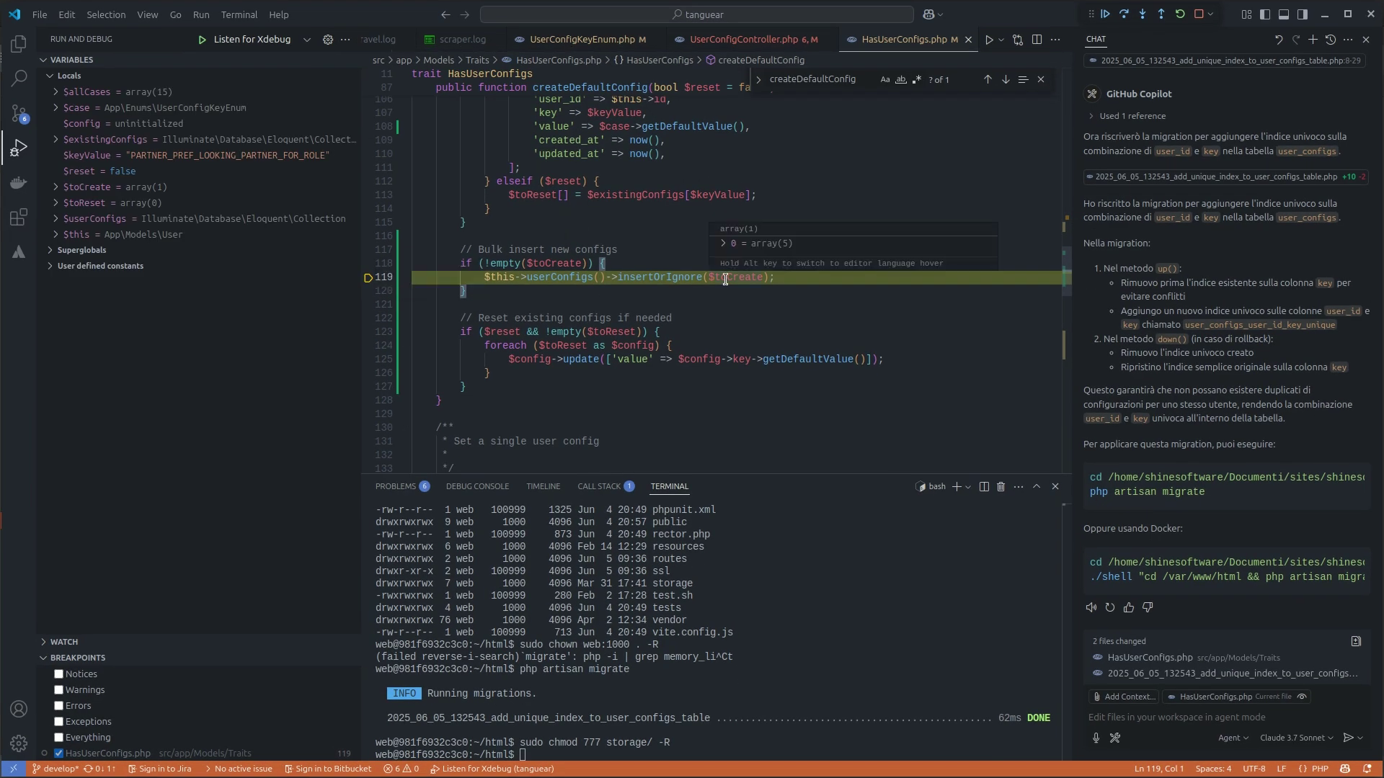
mouse_move(725, 279)
mouse_move(961, 220)
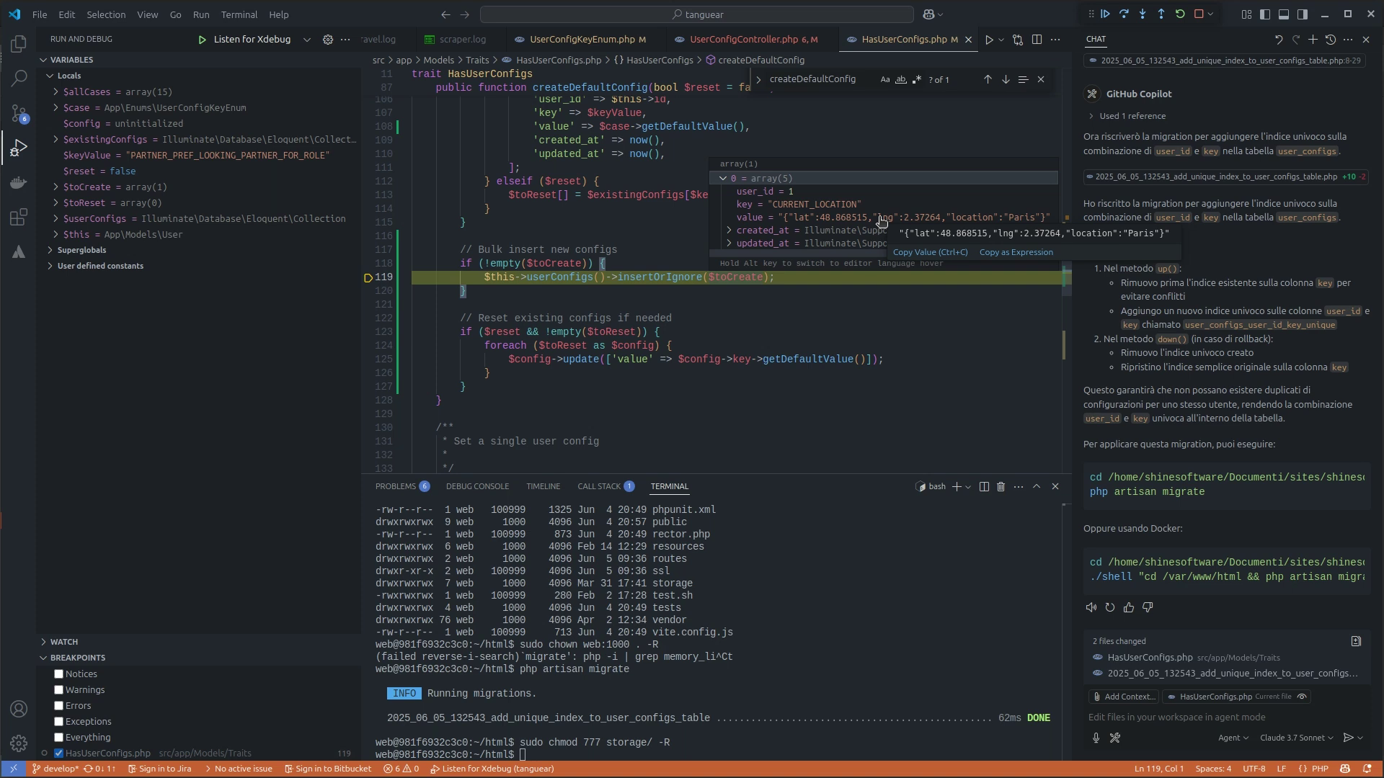
click(1104, 14)
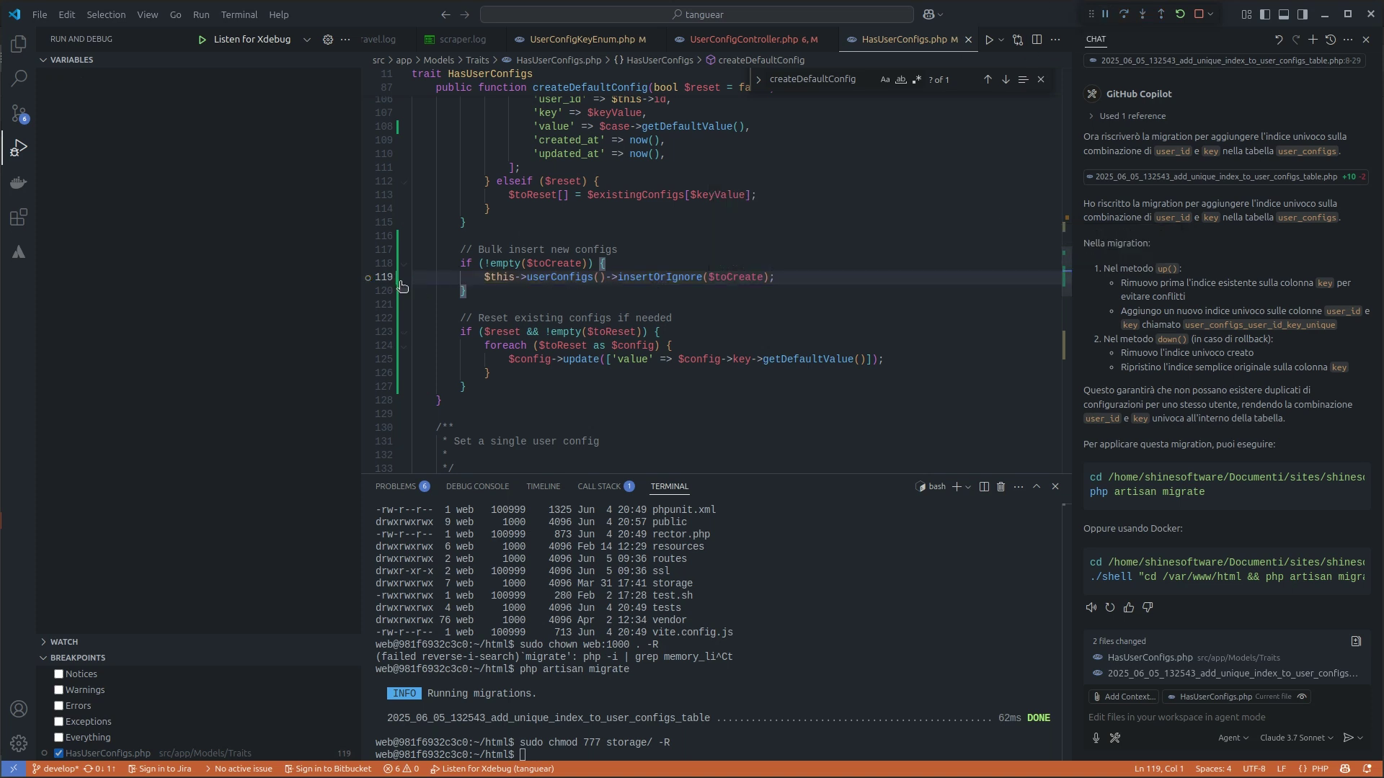
click(1324, 14)
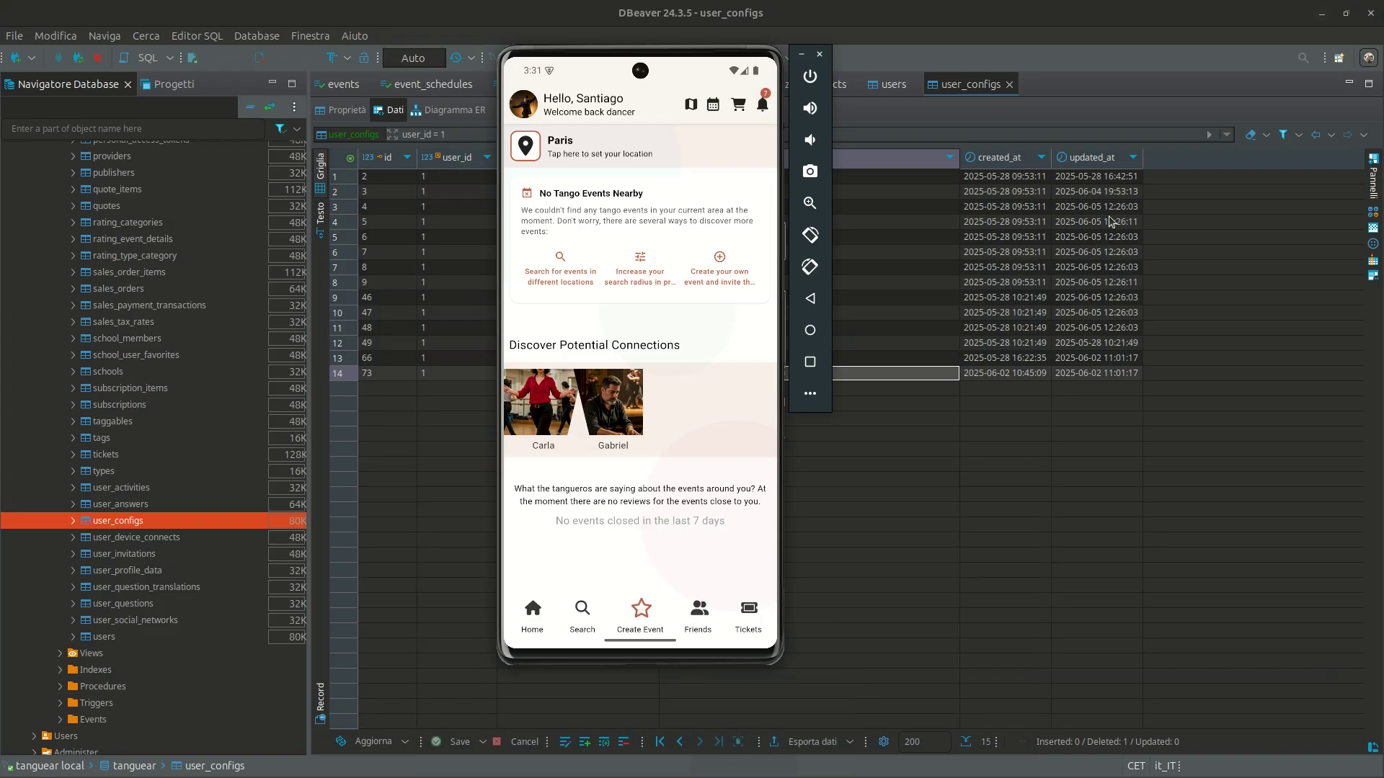
- Refresh the user_configs table in DBeaver and examine the CURRENT_LOCATION value
click(1016, 551)
key(F5)
click(785, 389)
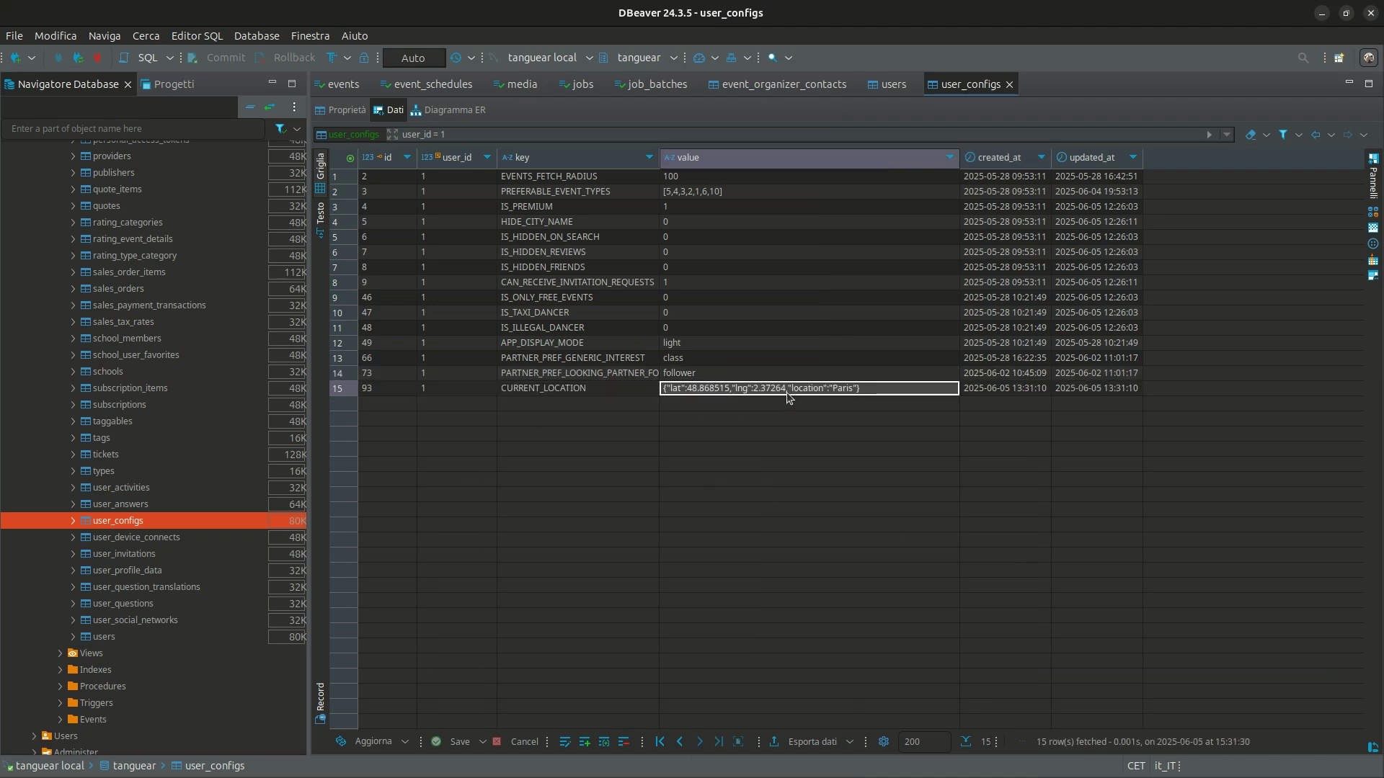
- Return to the Tanguear app in the emulator and set the dance location to Buenos Aires
key(alt+Tab)
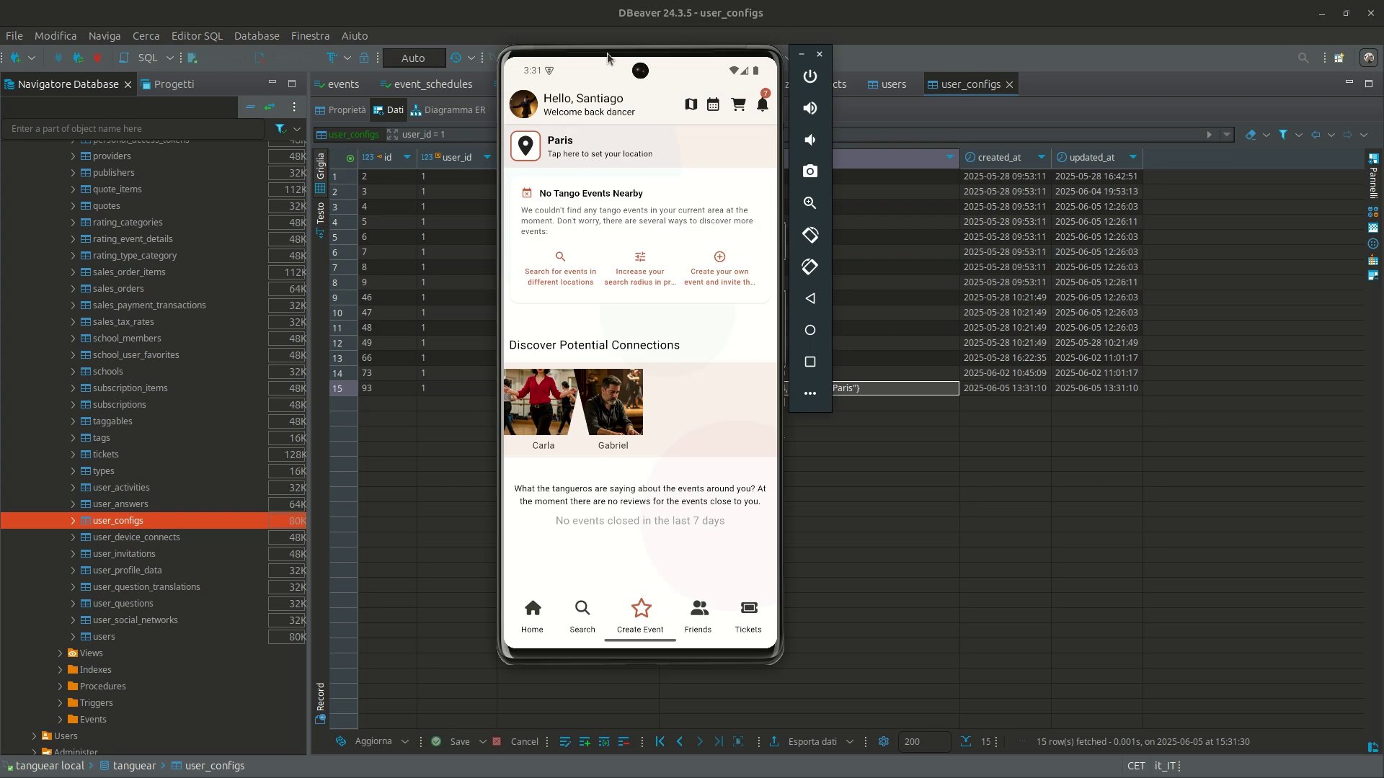
drag(607, 58, 643, 103)
click(1323, 14)
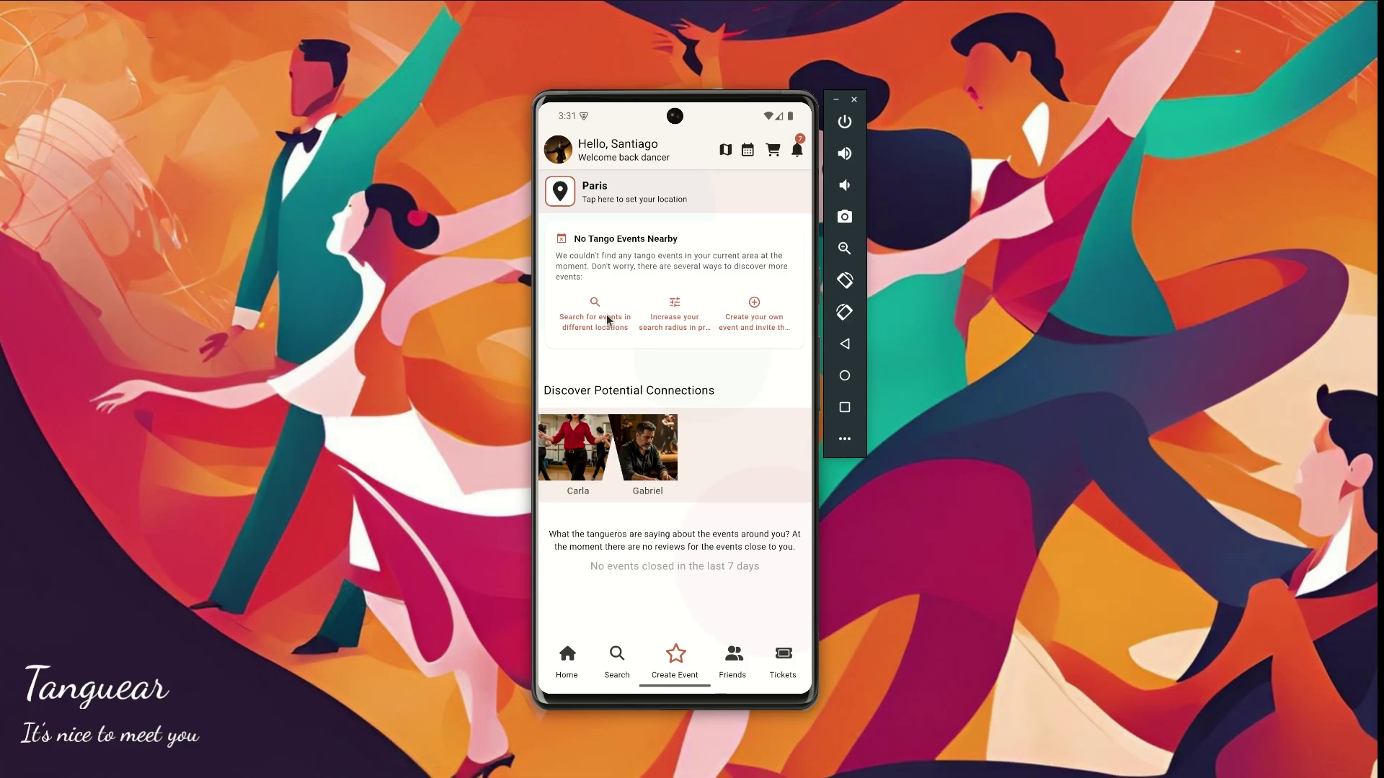
drag(689, 98, 660, 60)
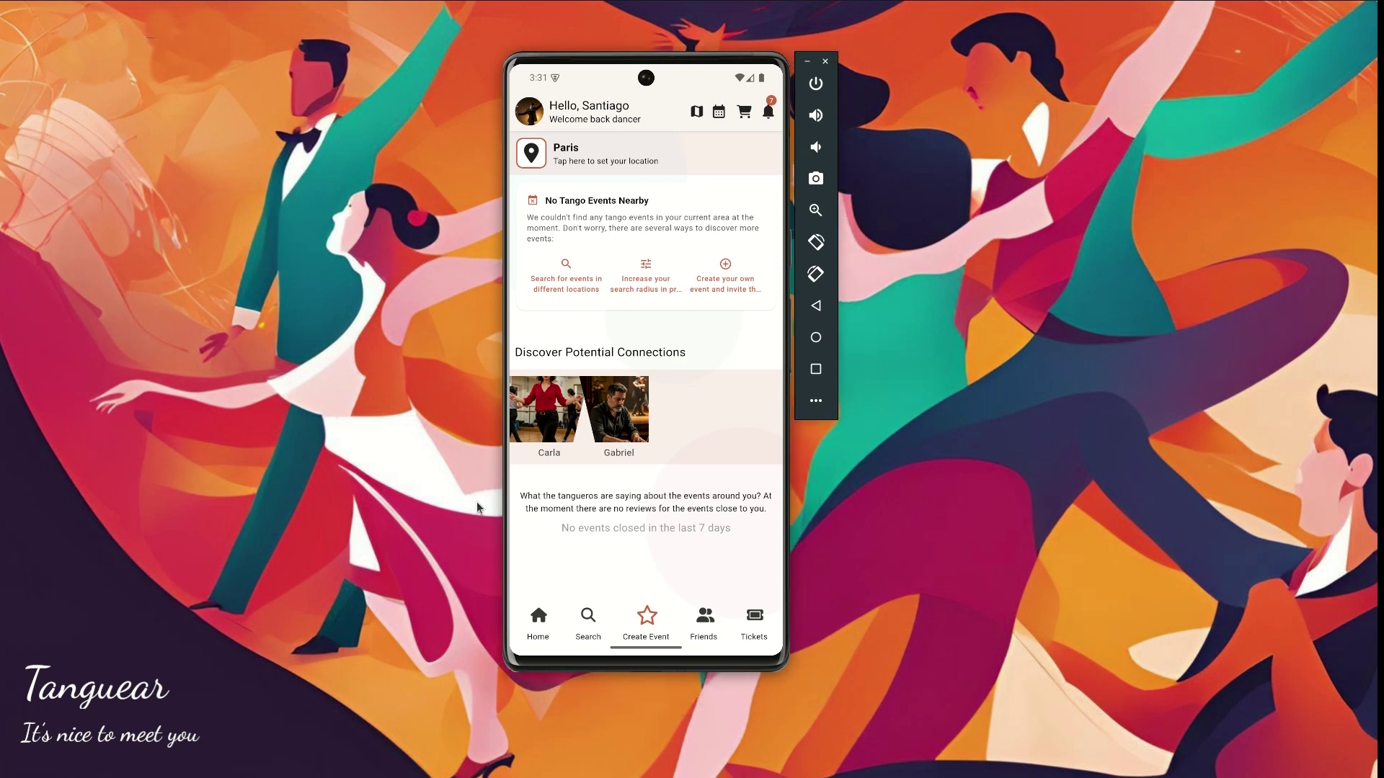
click(555, 160)
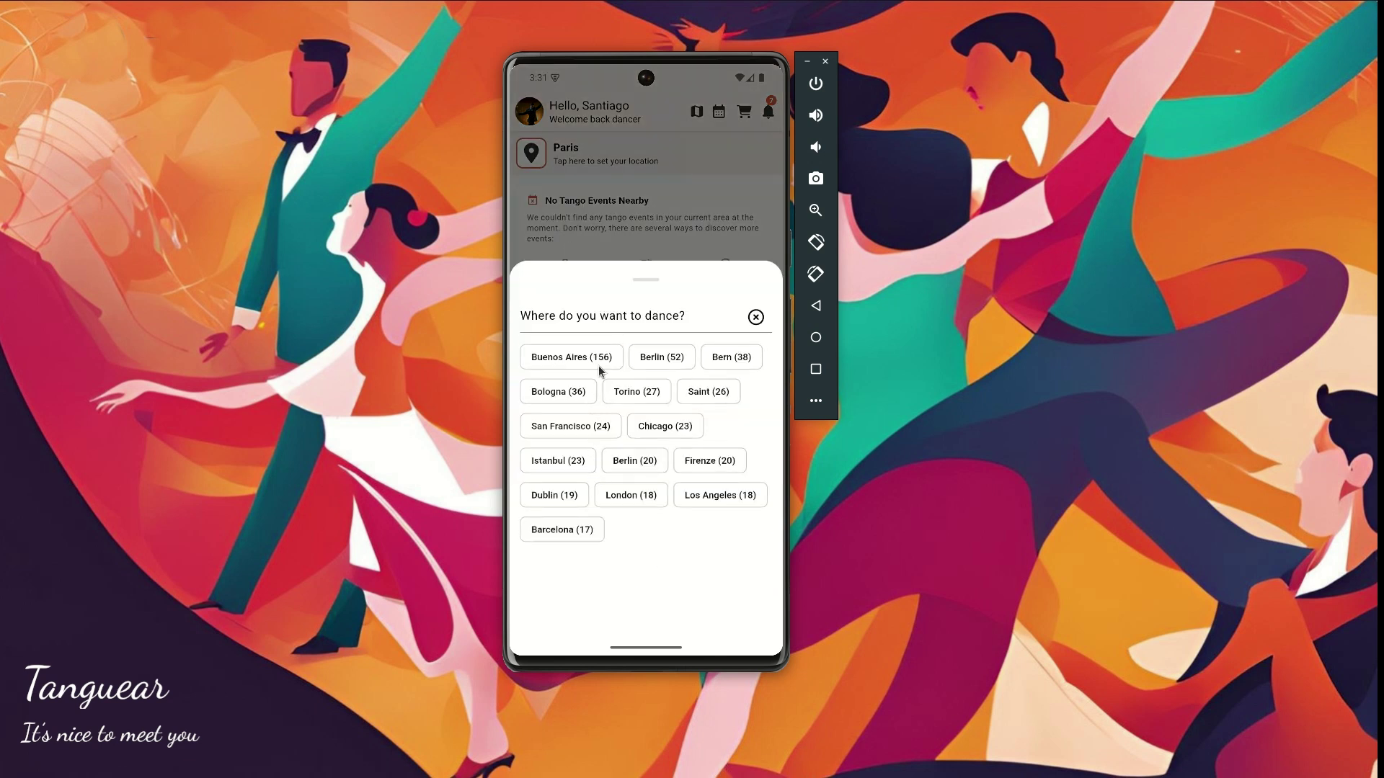
click(598, 362)
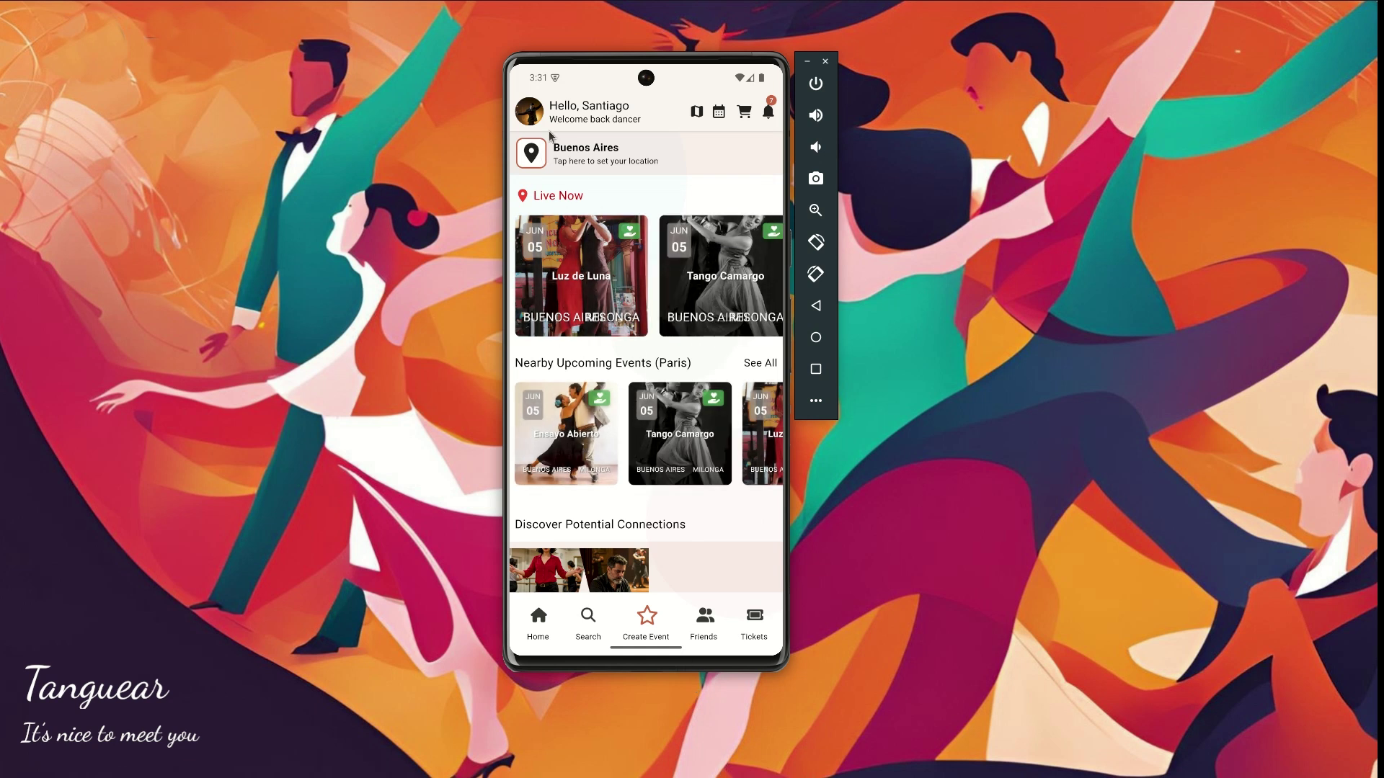
- Change the dance location on the home feed to Chicago
click(519, 624)
click(545, 156)
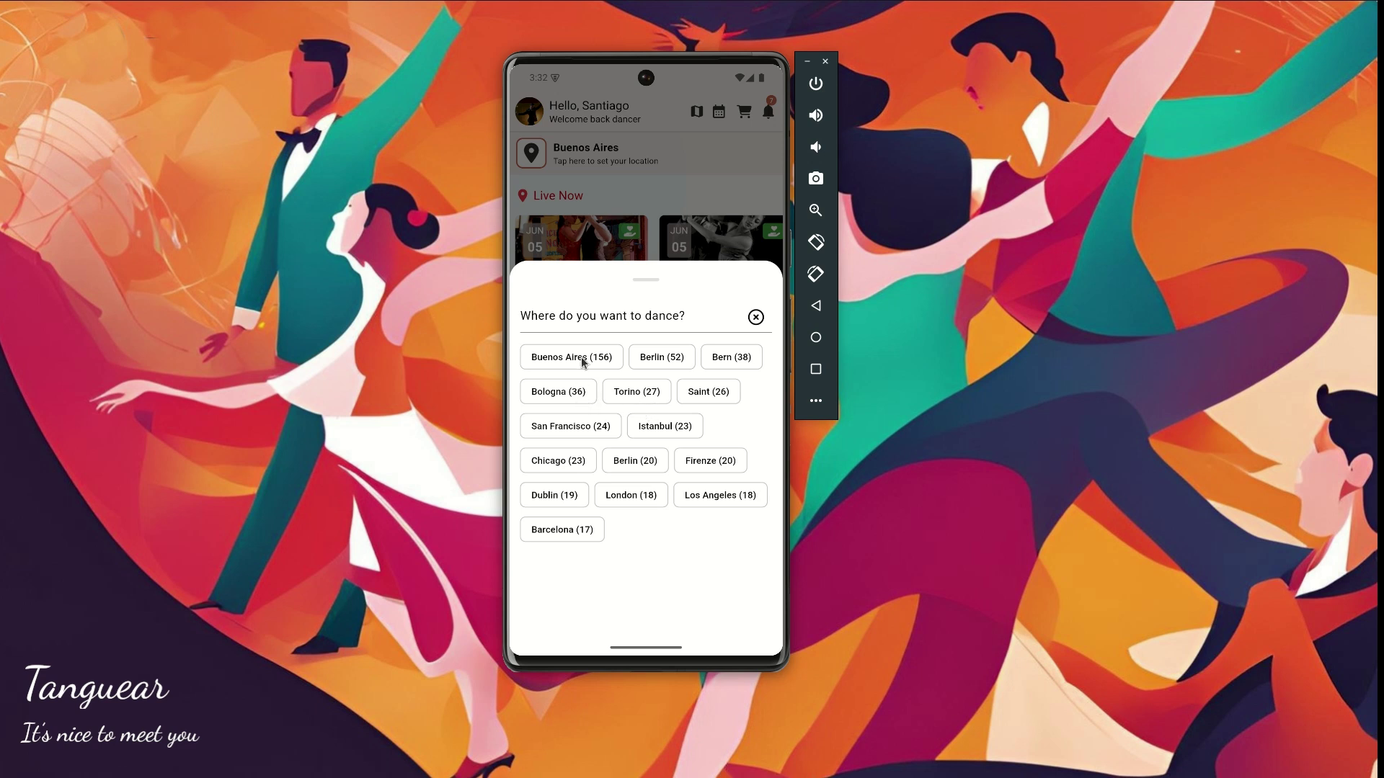
click(569, 461)
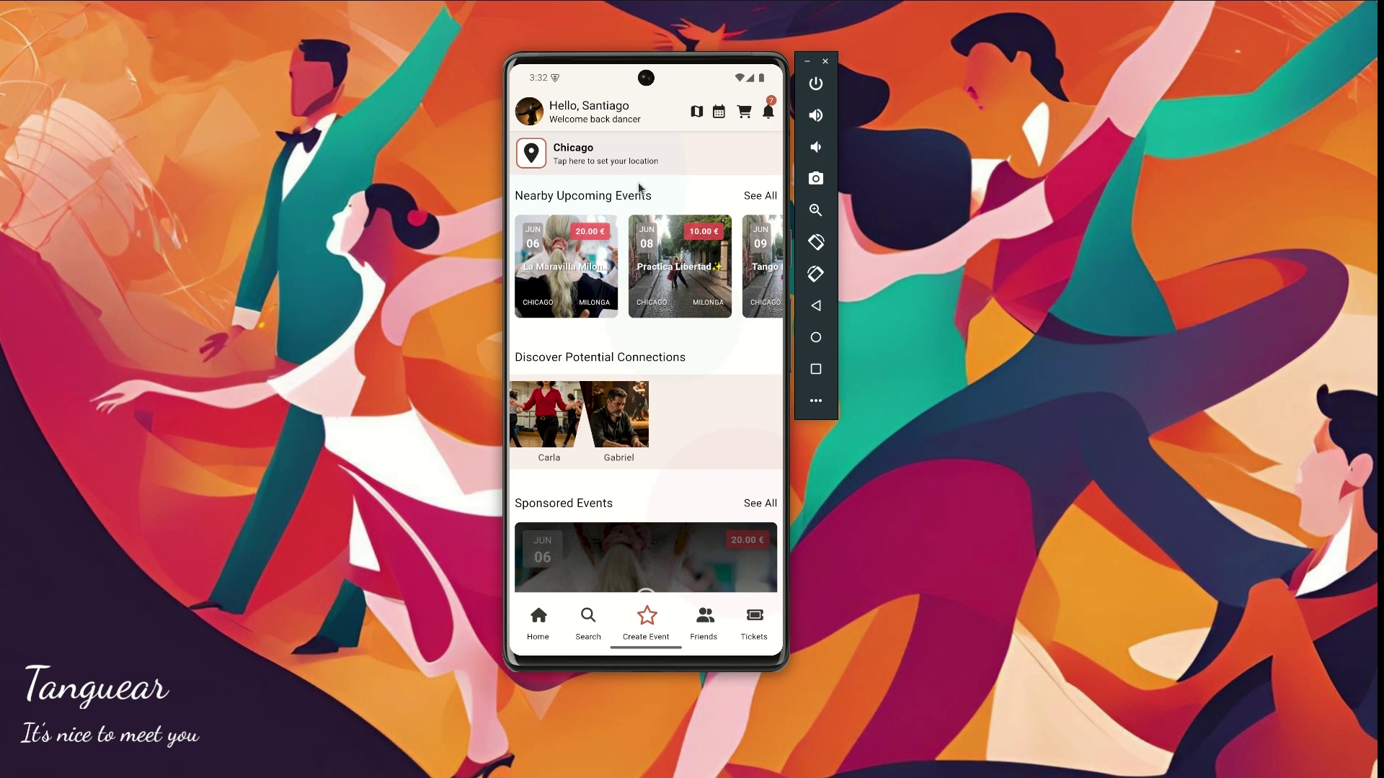
- Change the dance location on the home feed to Dublin
click(568, 171)
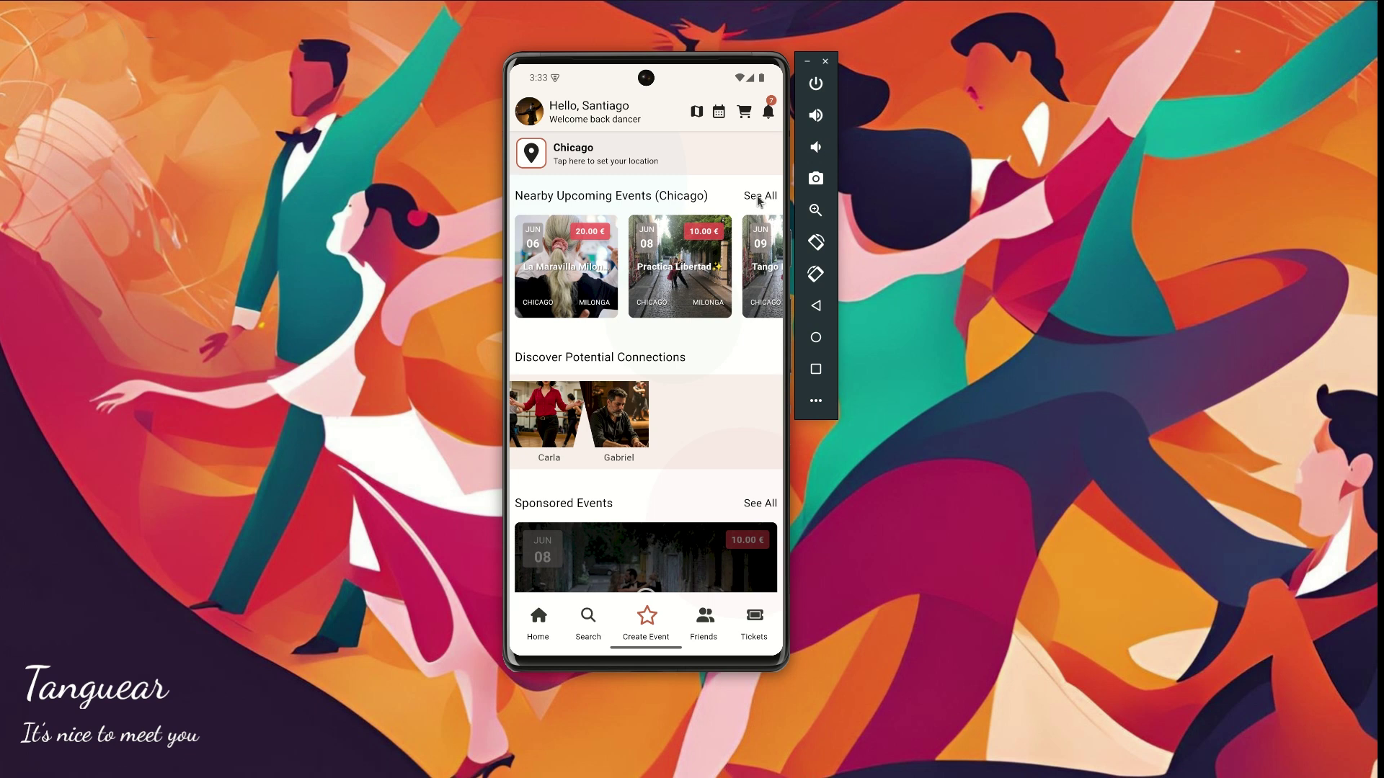
click(535, 154)
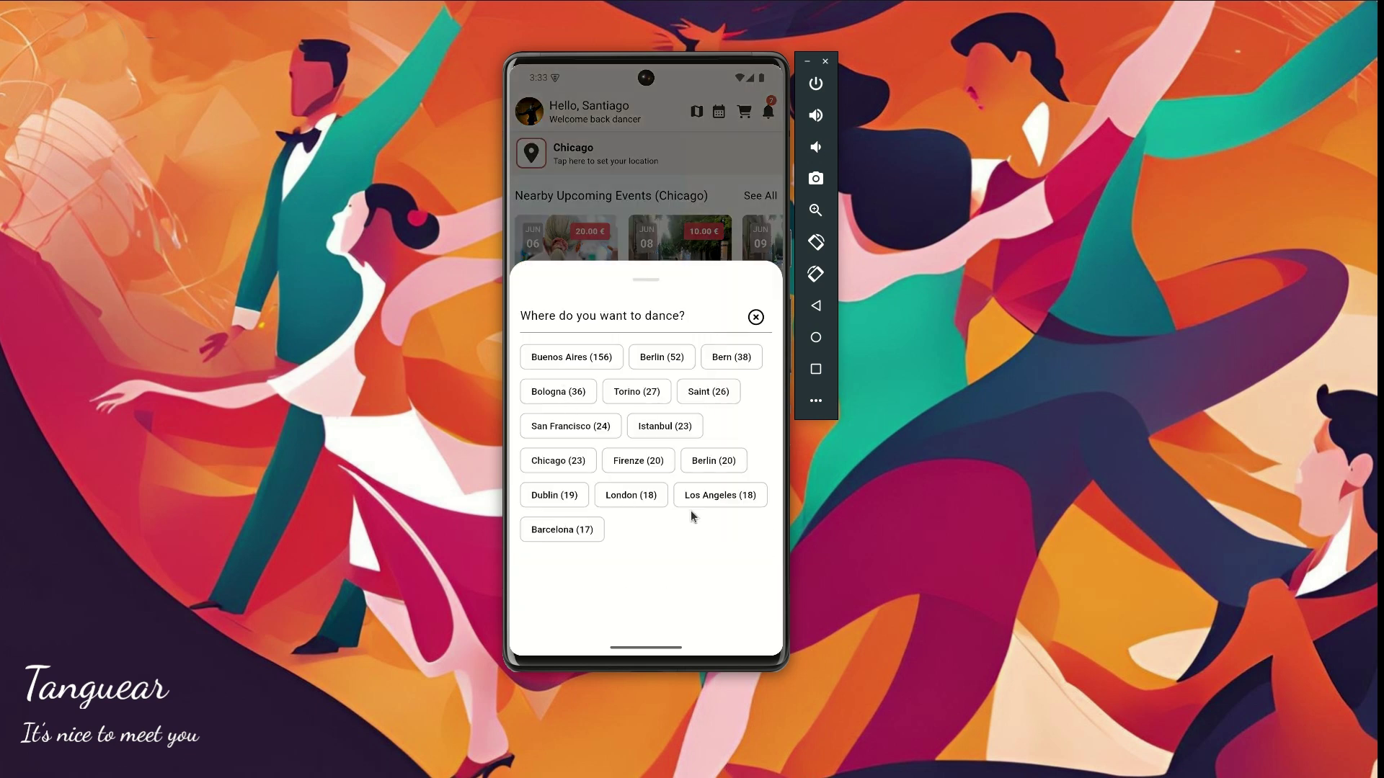
click(568, 498)
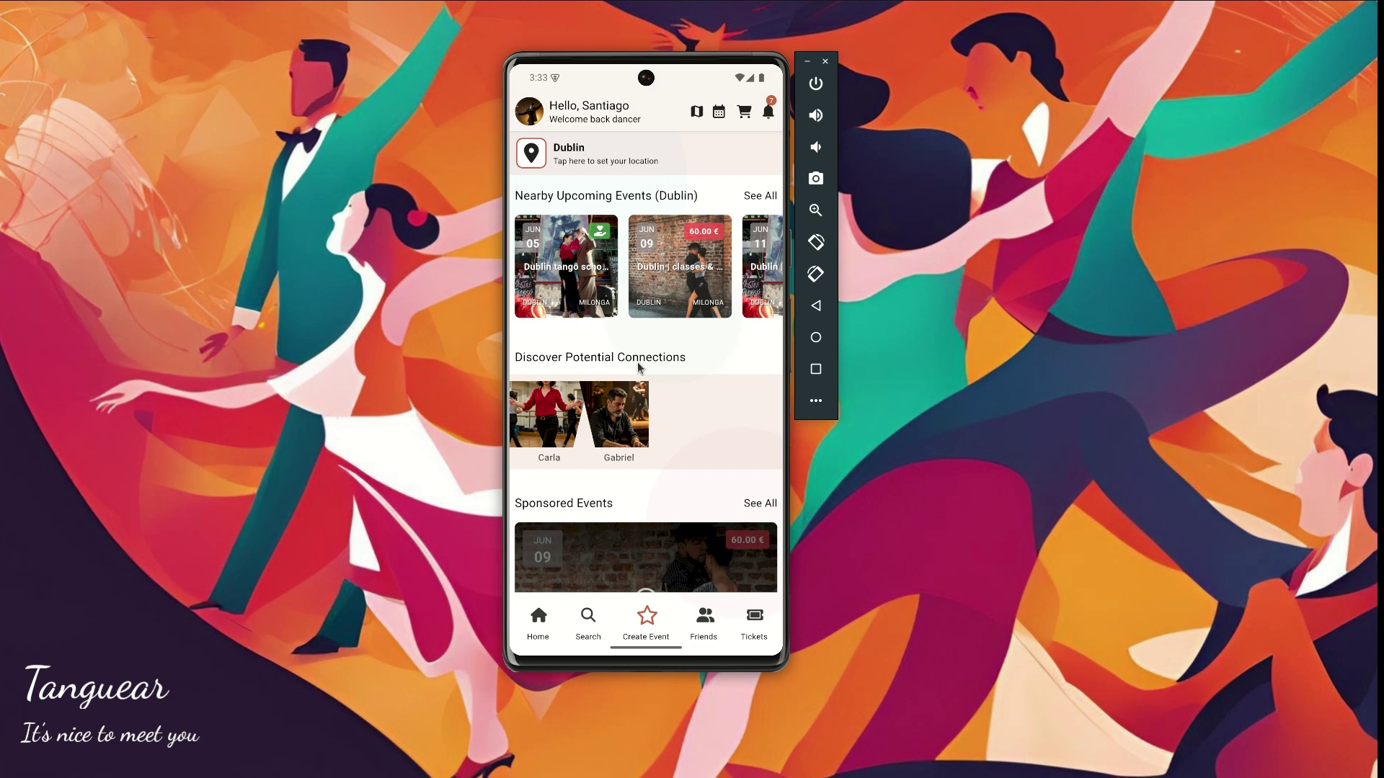
- Refresh the user_configs table in DBeaver and check the stored CURRENT_LOCATION value after the city change
click(542, 113)
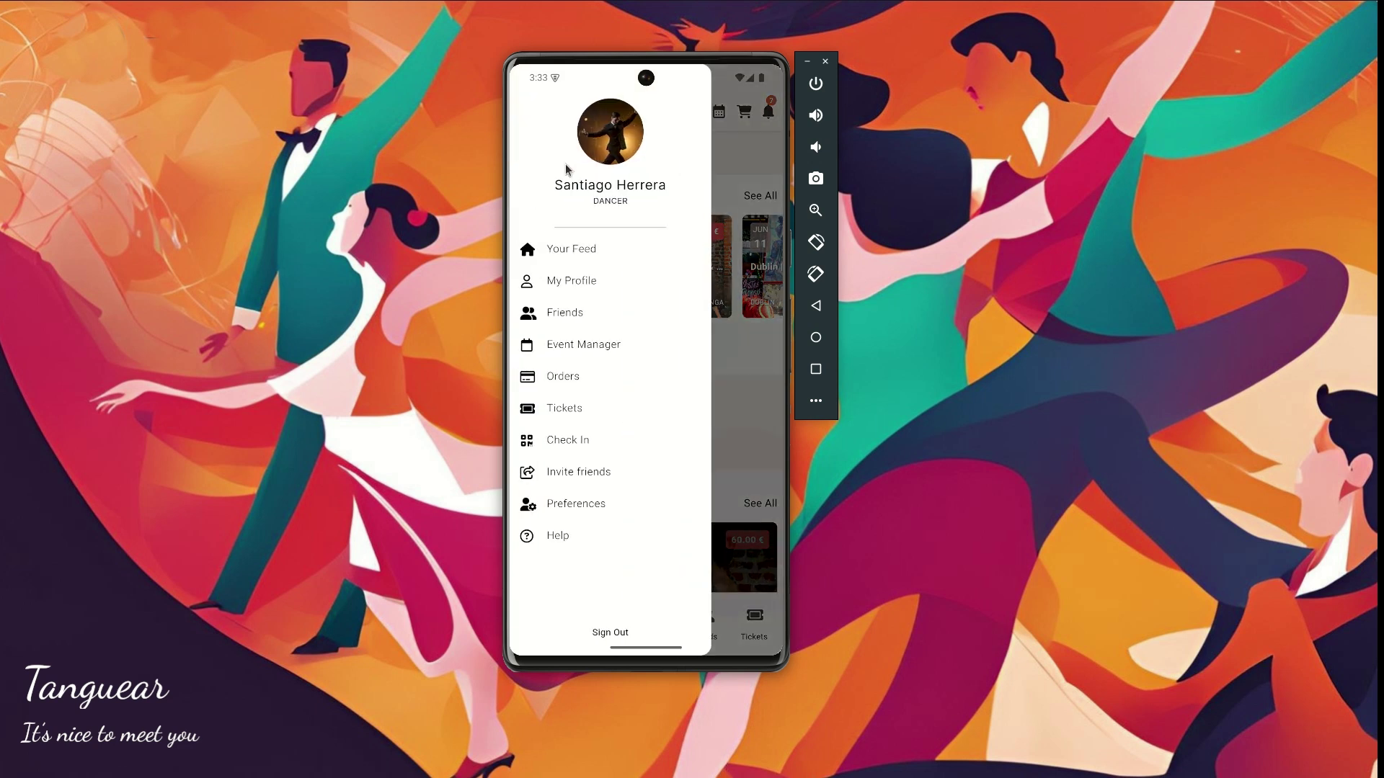
click(400, 760)
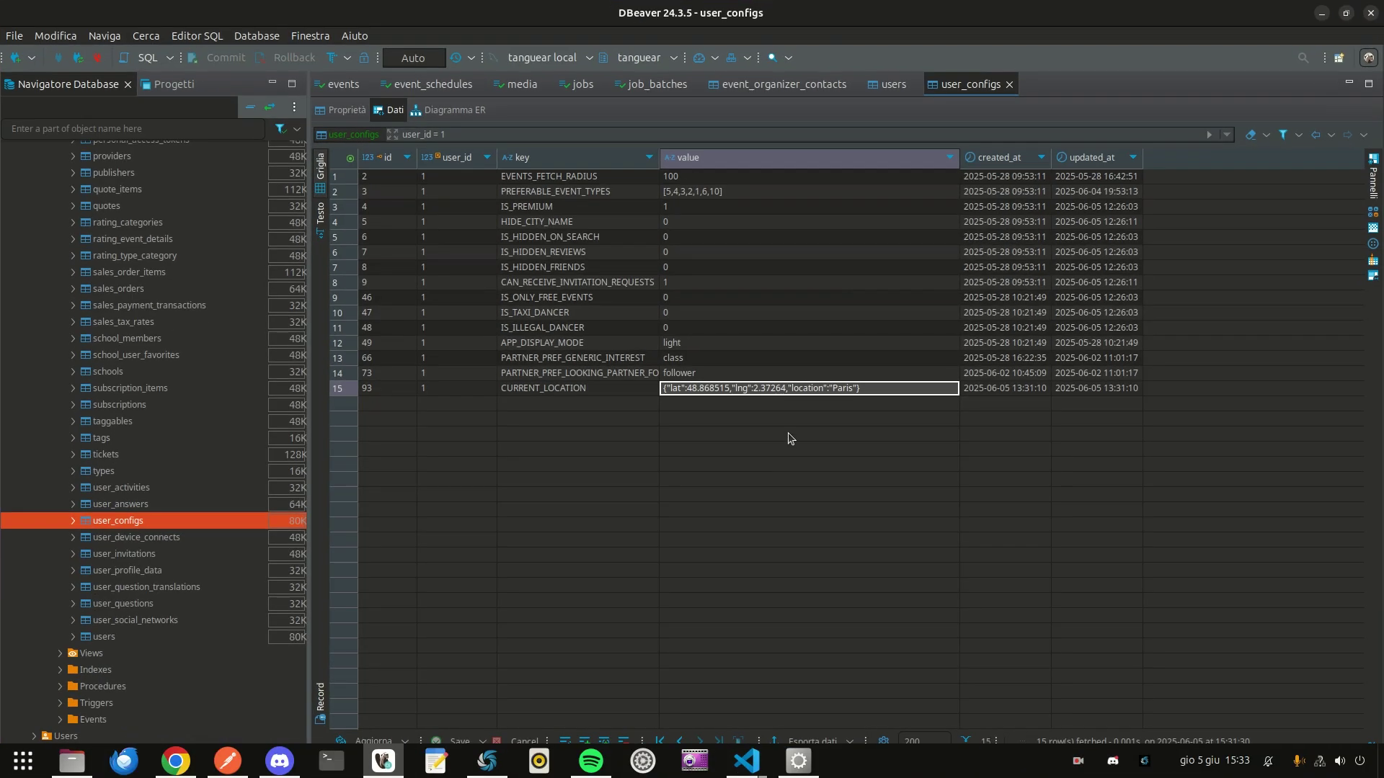
key(F5)
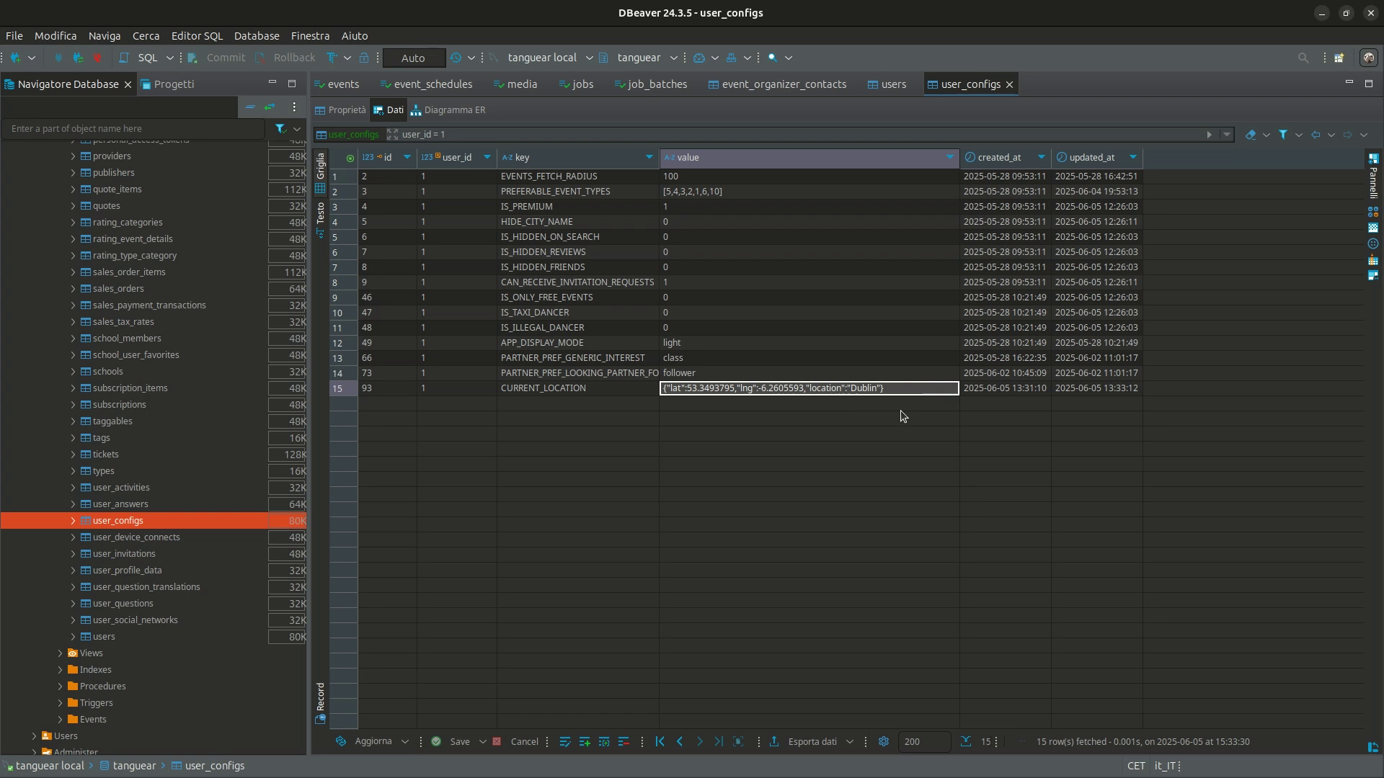
key(alt+Tab)
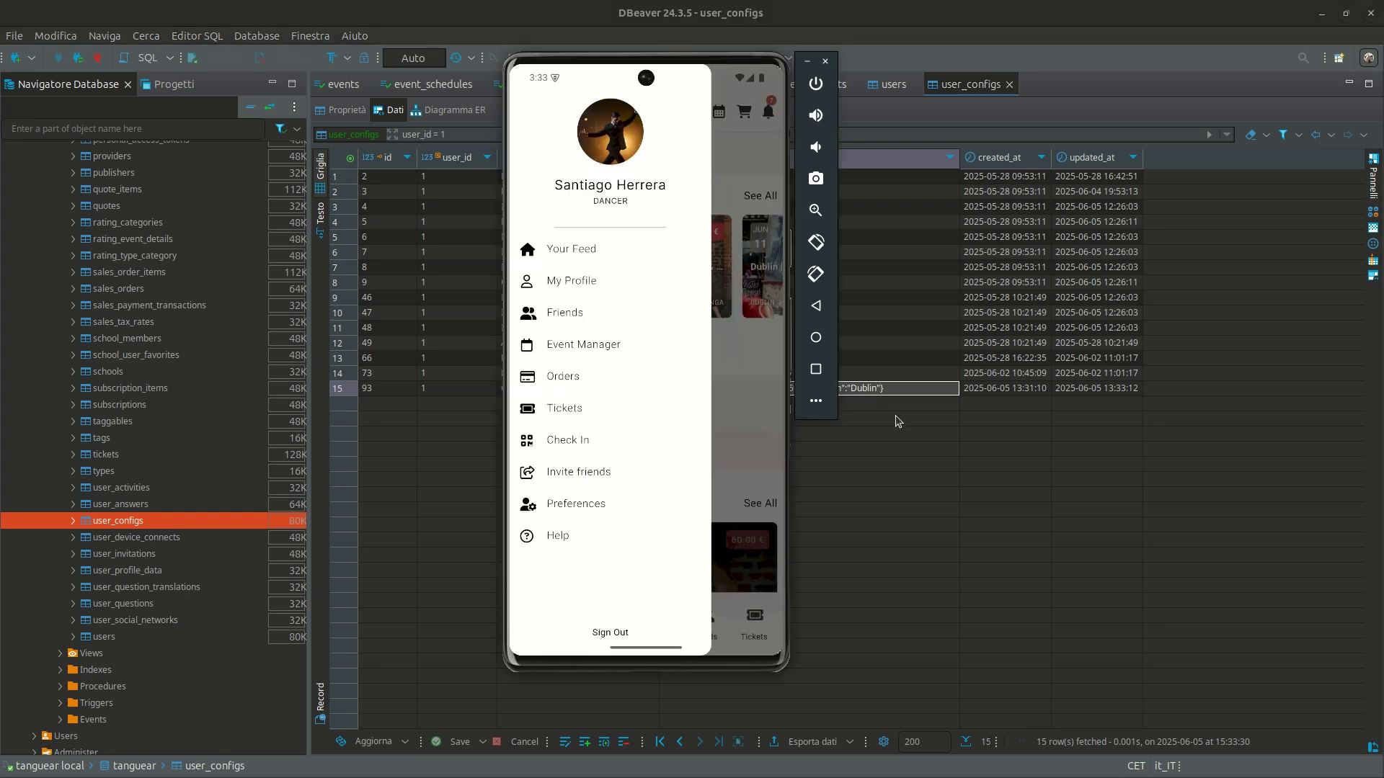
- Open the Geo Localization preferences in the Tanguear app and go to the option for enabling the location
click(1321, 13)
click(583, 504)
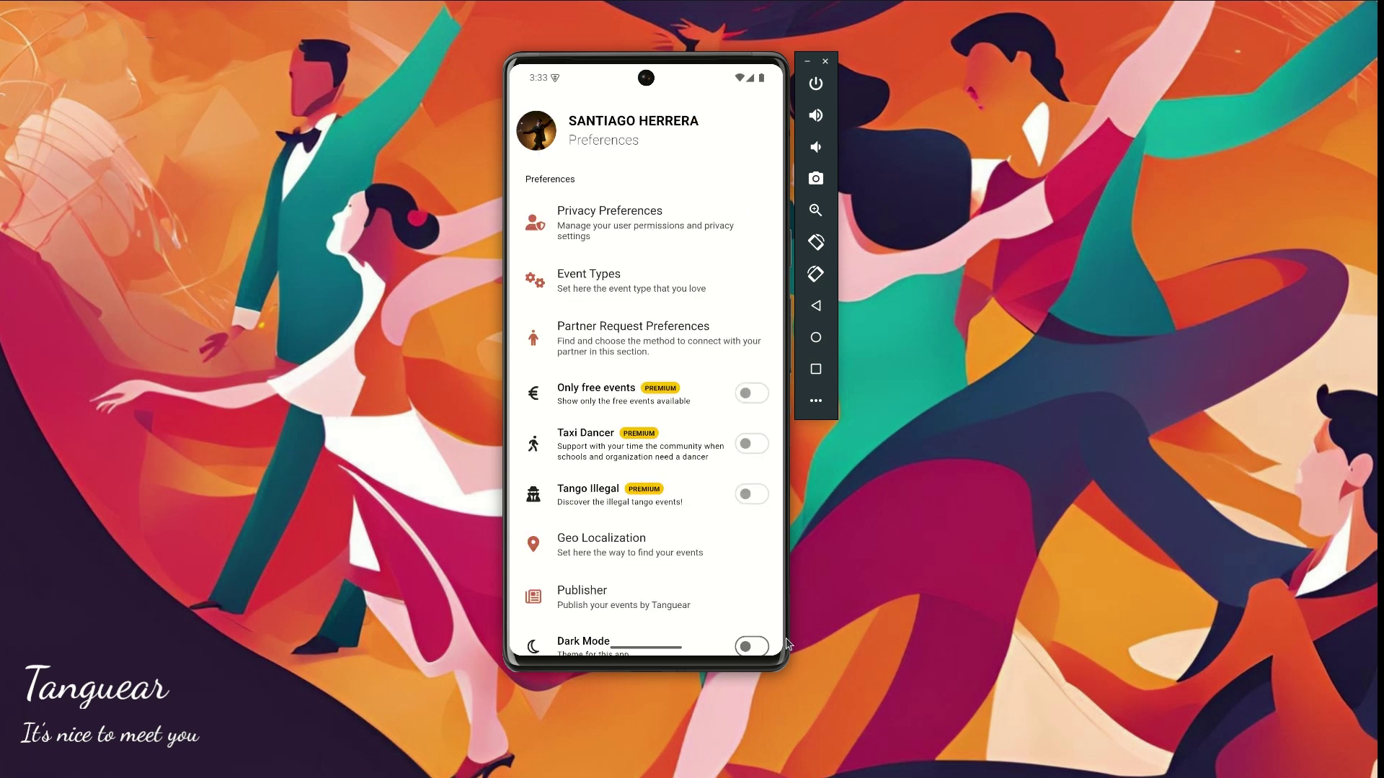
click(633, 542)
click(746, 300)
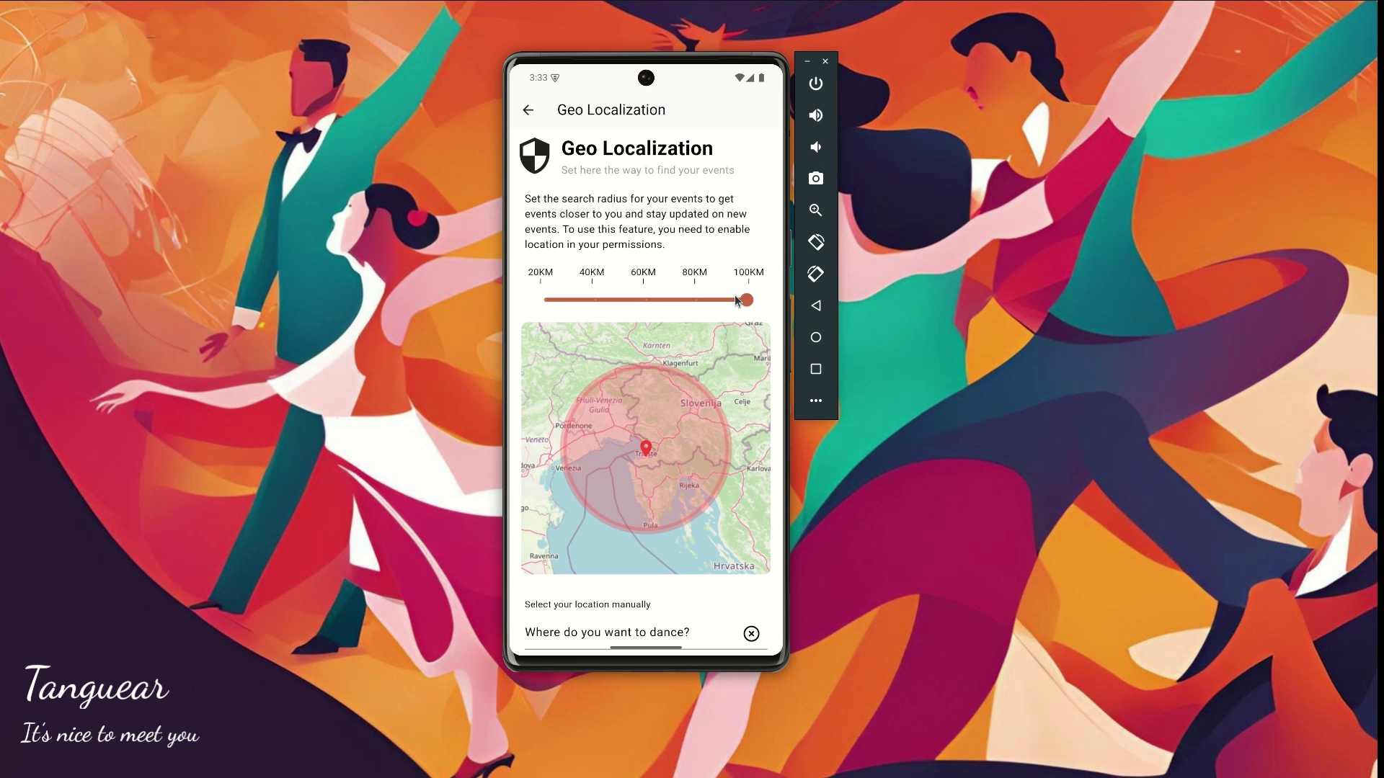
drag(715, 292, 705, 118)
drag(705, 383, 703, 240)
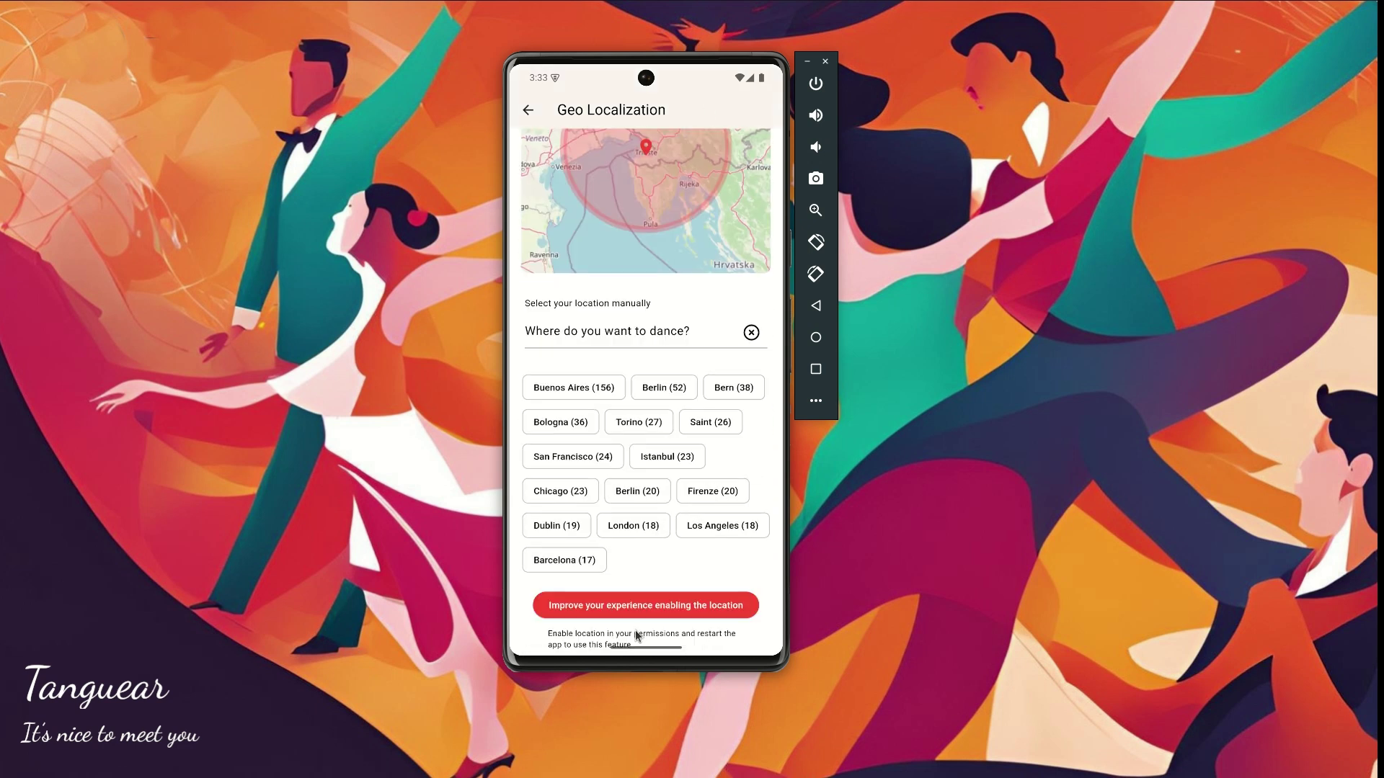
- Grant the Tanguear app the location permission with Allow only while using the app
click(635, 609)
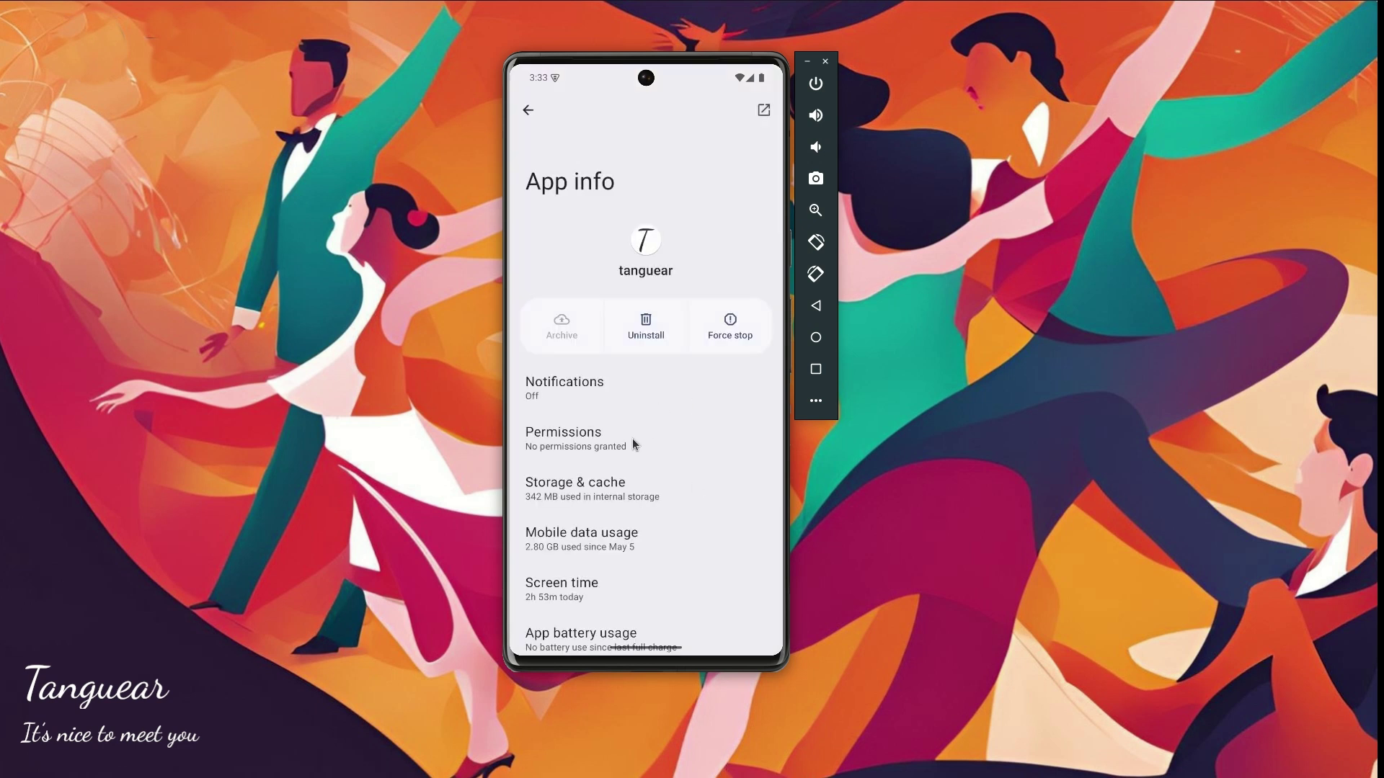
click(633, 441)
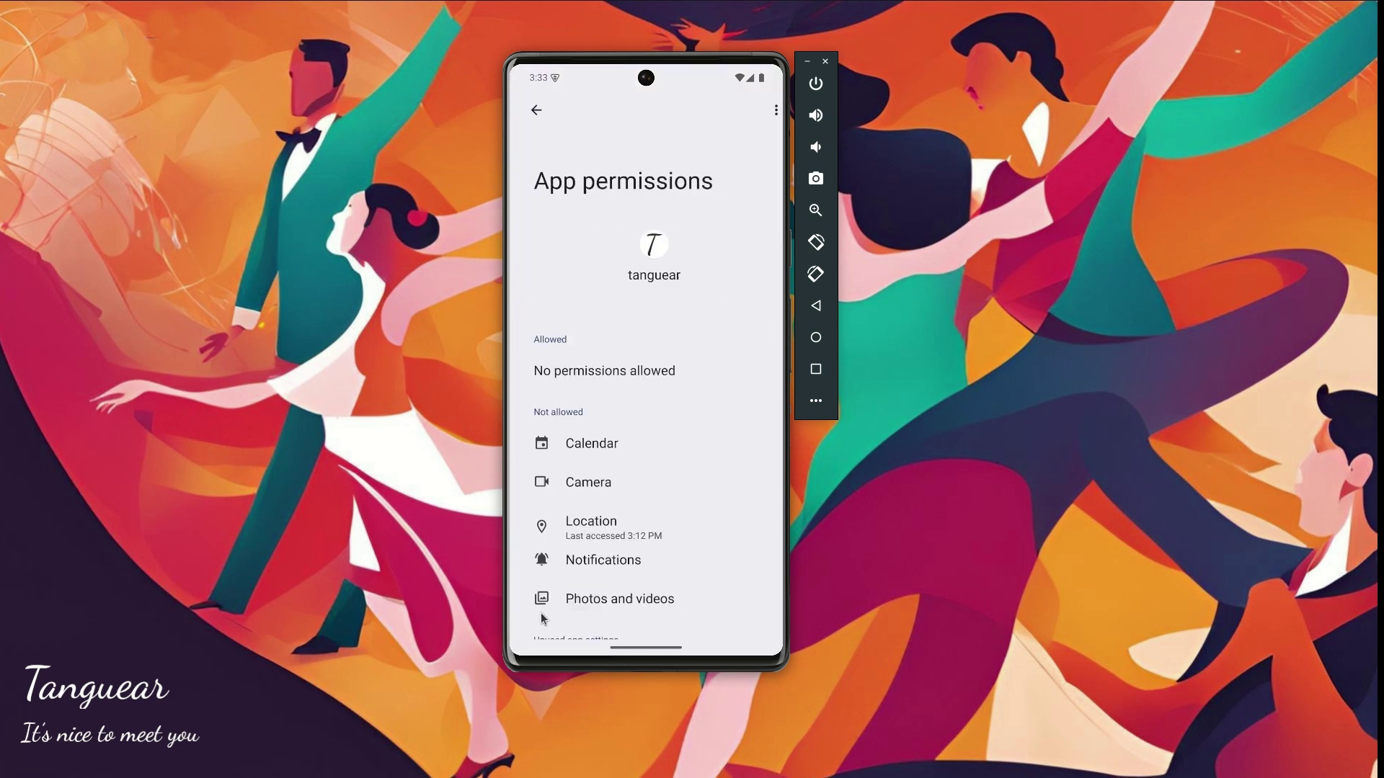
click(606, 534)
click(620, 373)
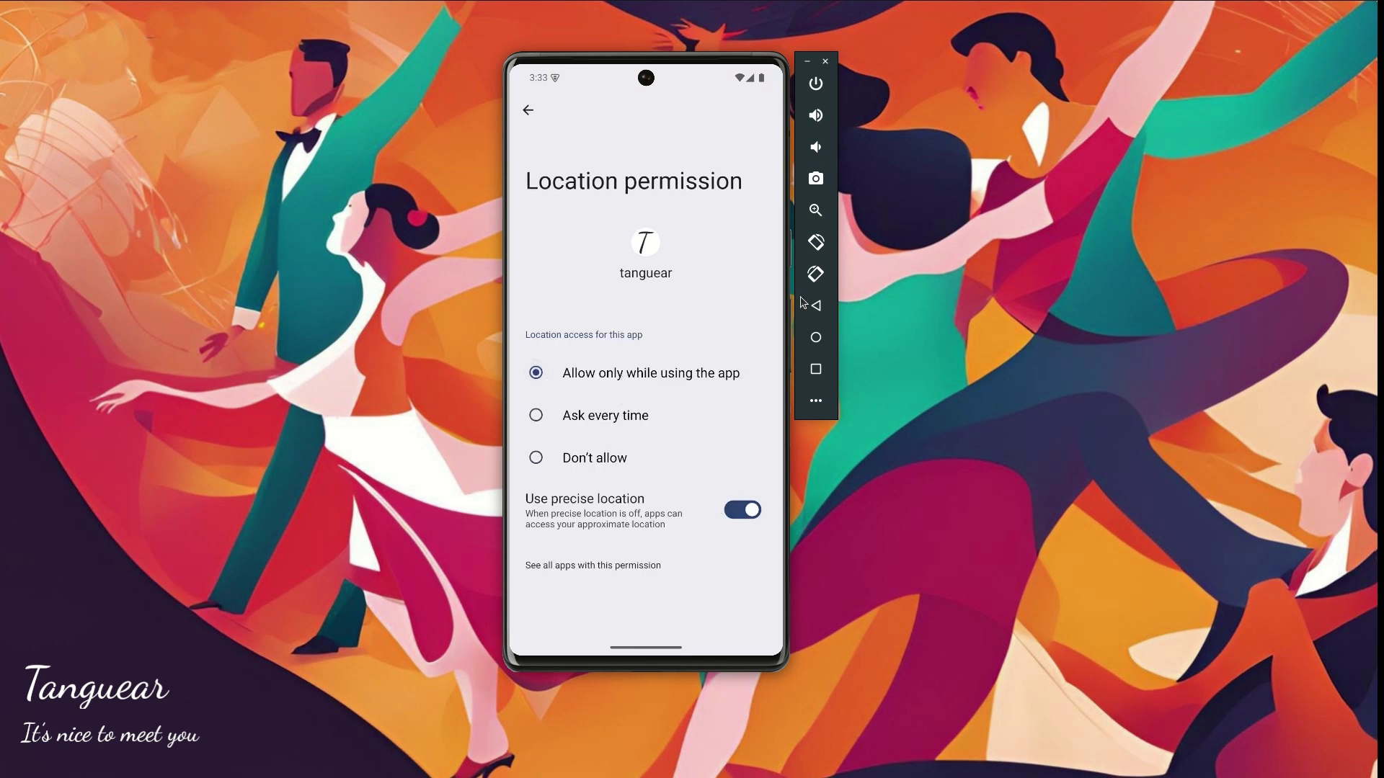
- Leave the system settings and reopen the Geo Localization preferences at the option for updating the position
click(820, 308)
click(820, 310)
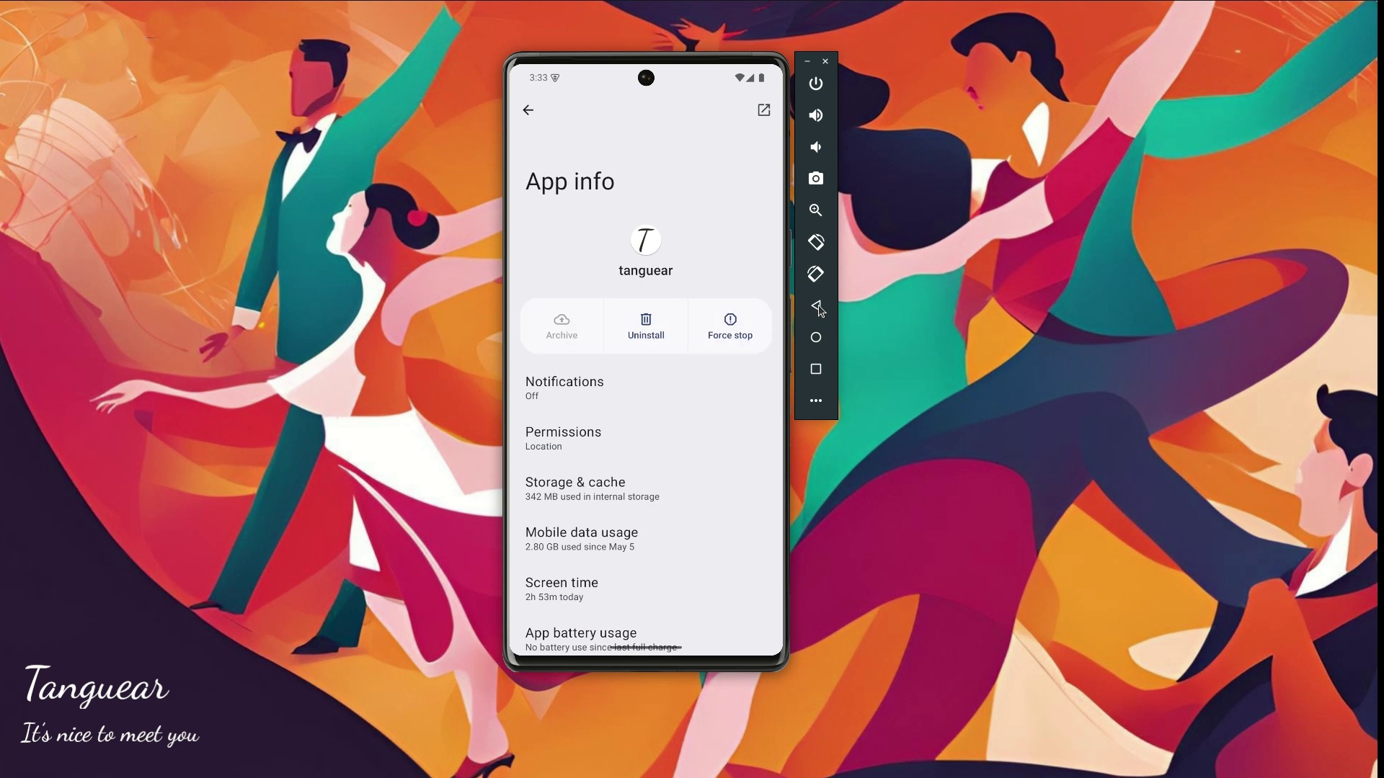
click(821, 310)
click(819, 307)
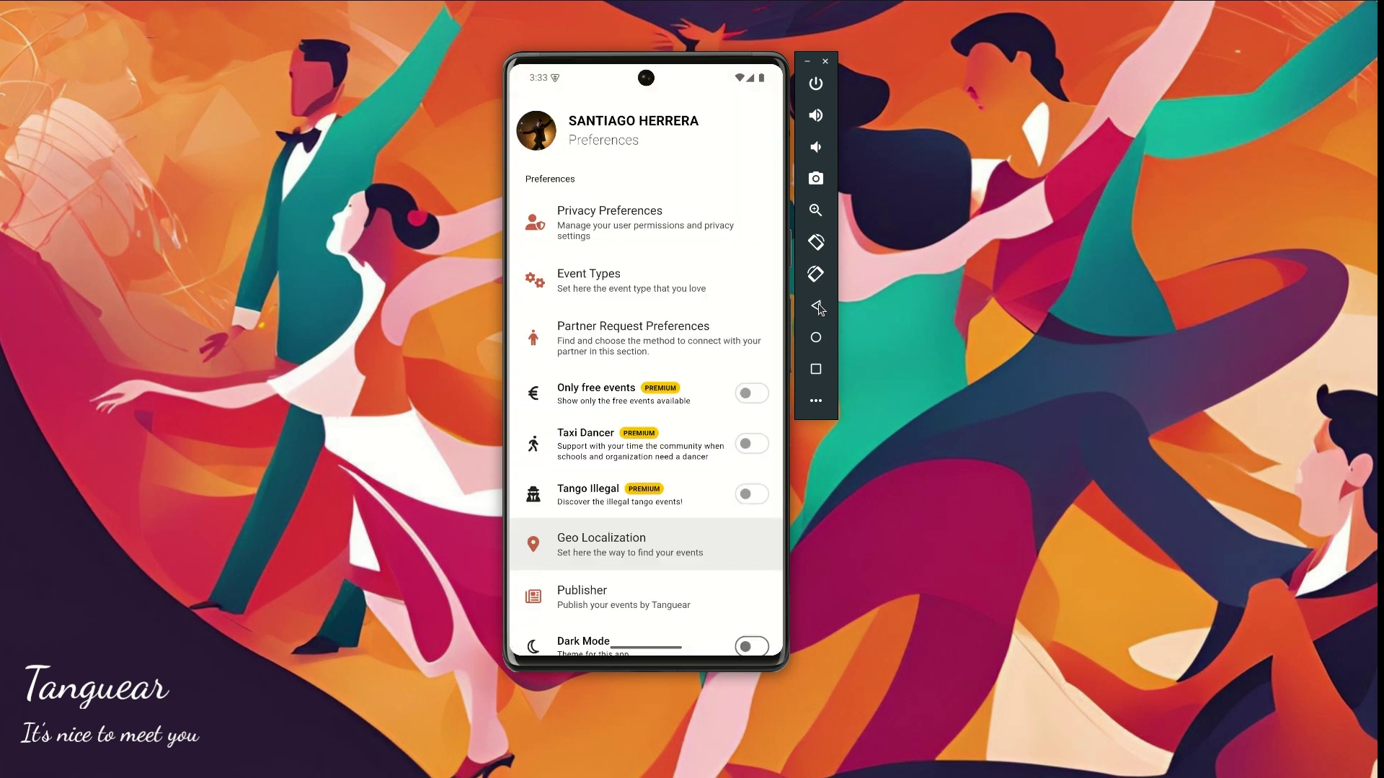
click(819, 306)
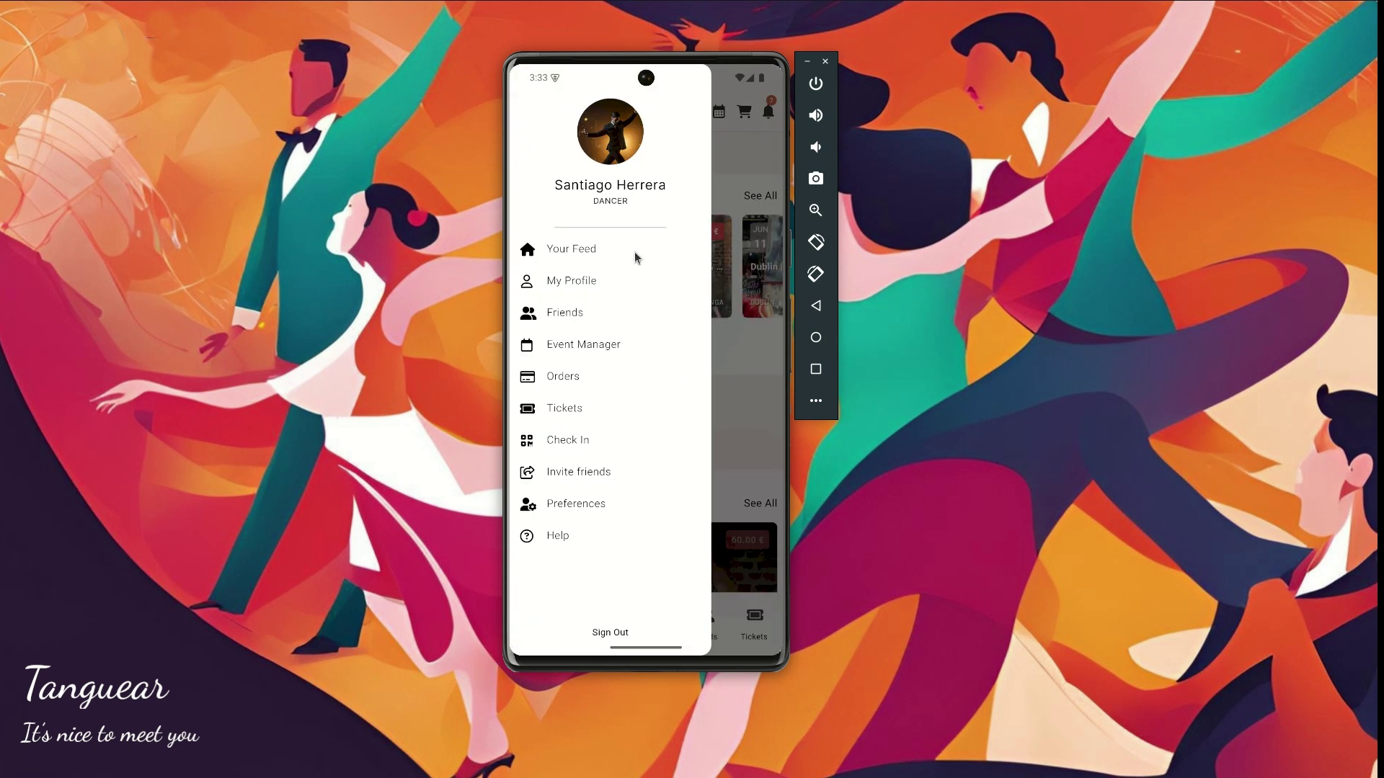
click(582, 503)
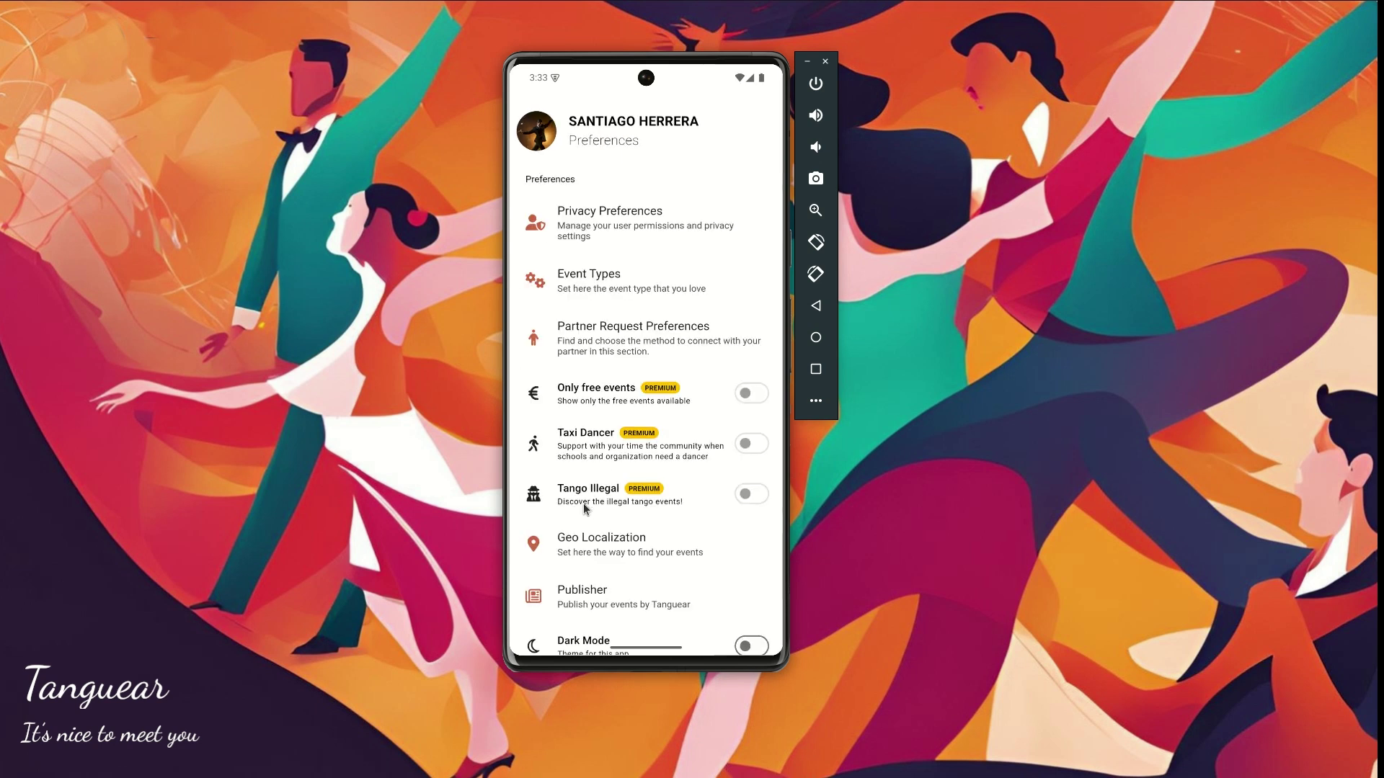
click(585, 532)
click(747, 297)
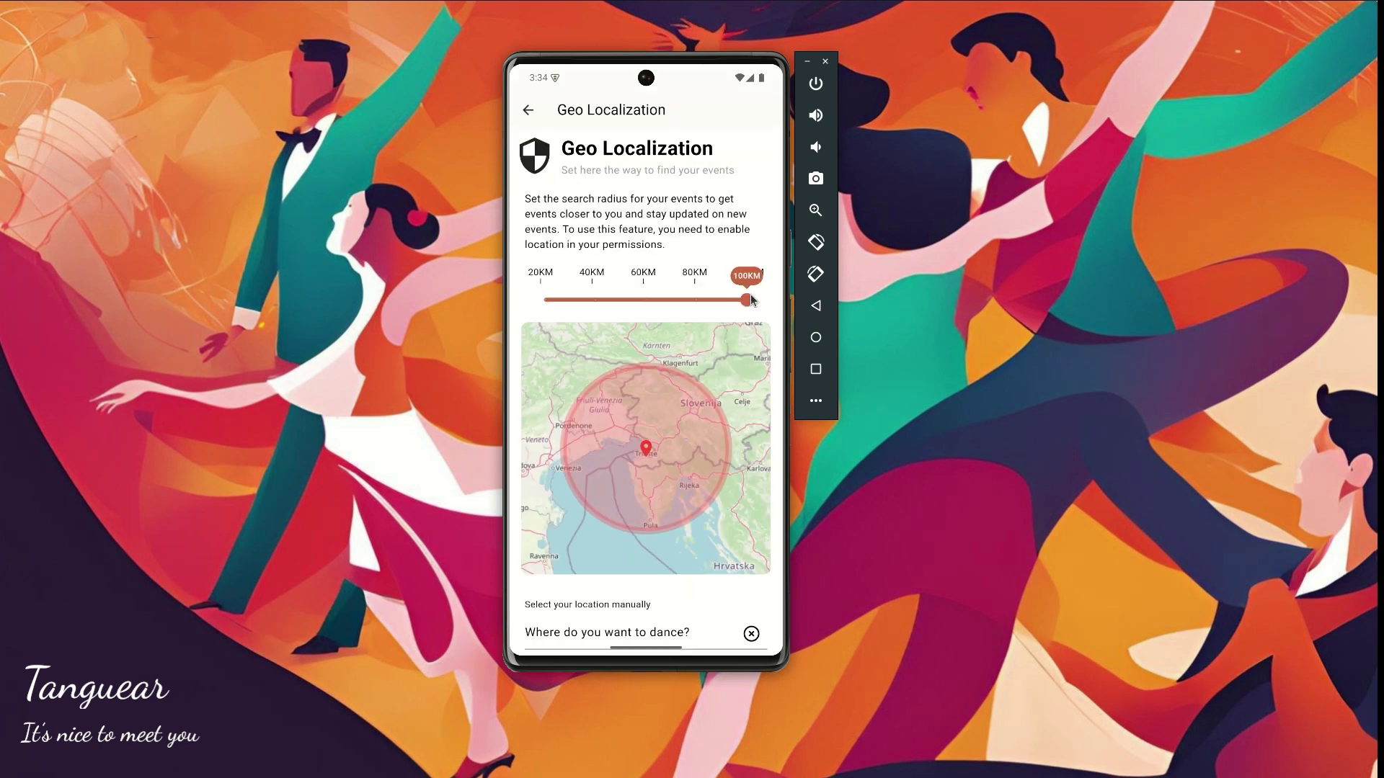
drag(625, 525, 664, 315)
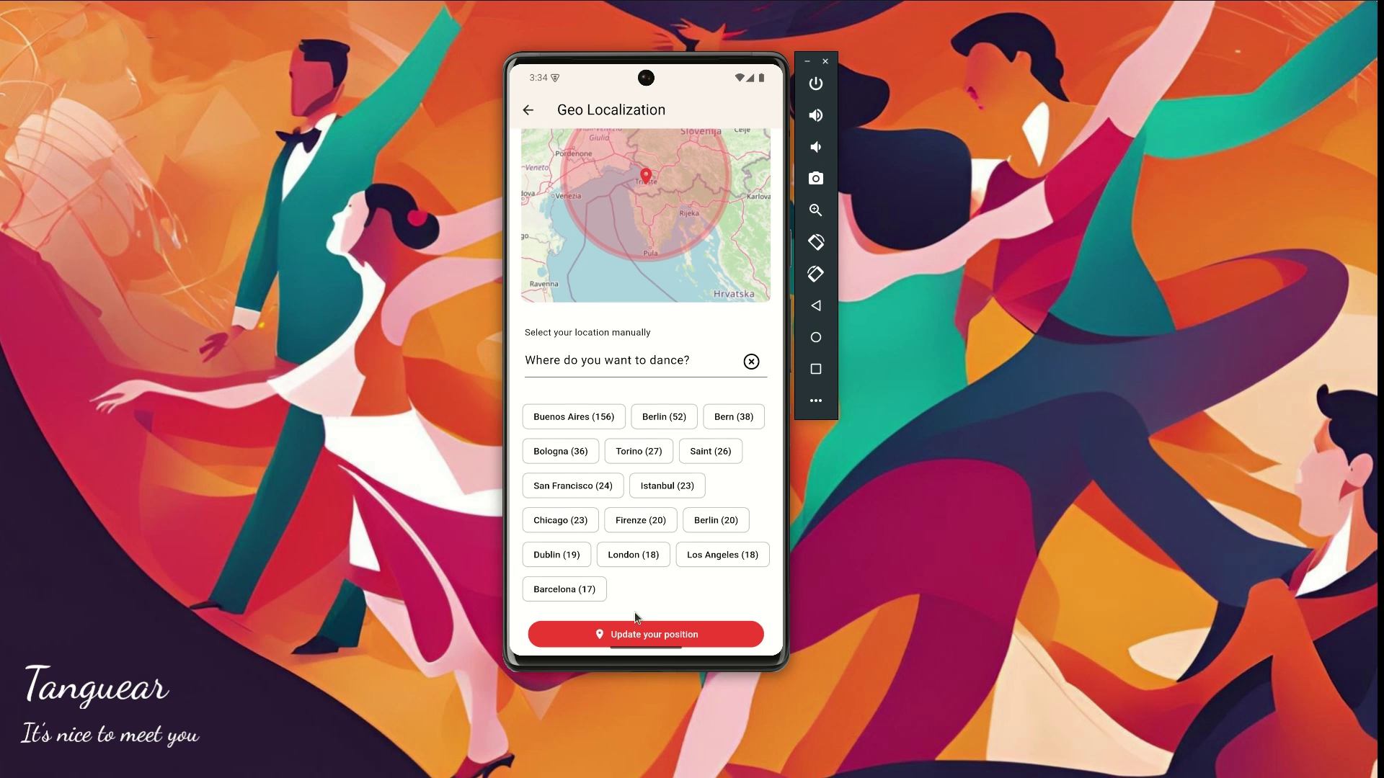
- Try to update the position from the device location and return to the feed to check the city of the nearby events
click(638, 645)
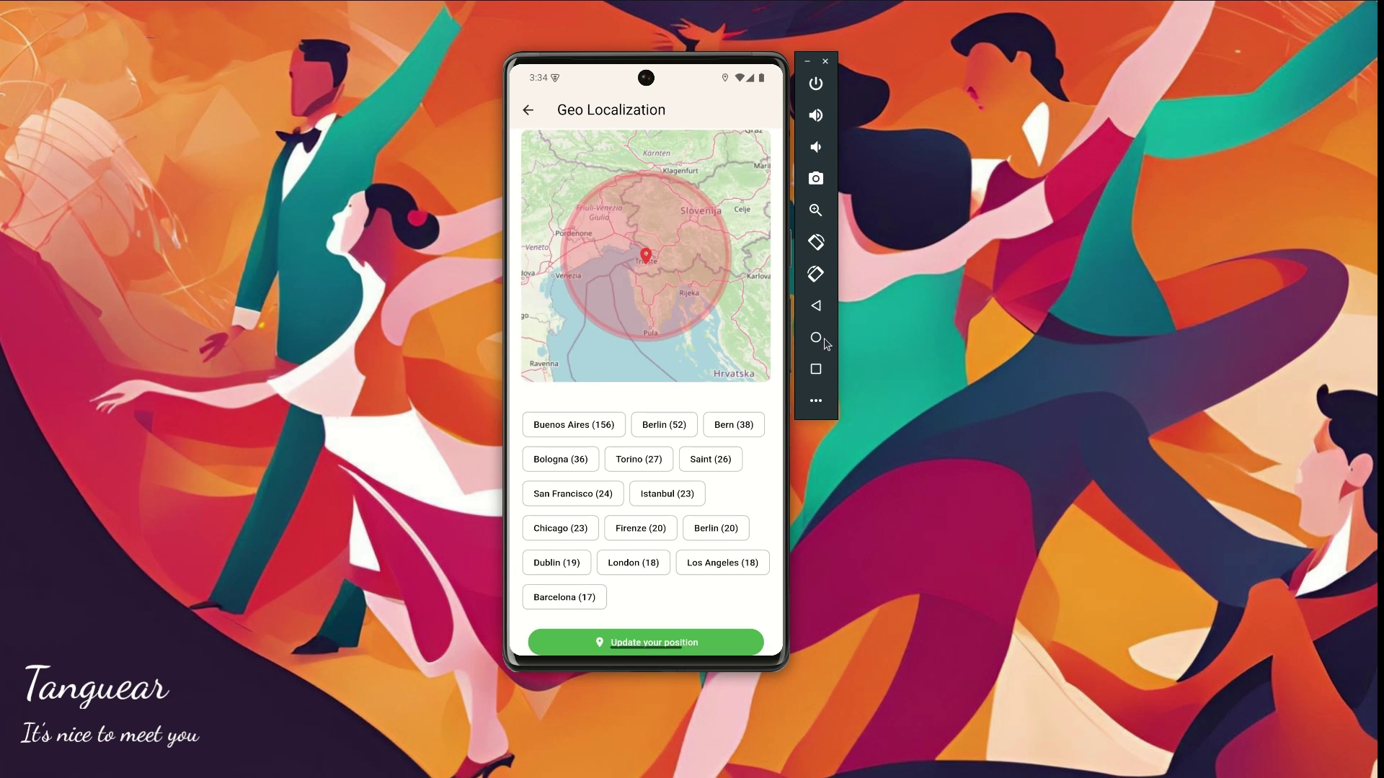
click(821, 305)
click(821, 306)
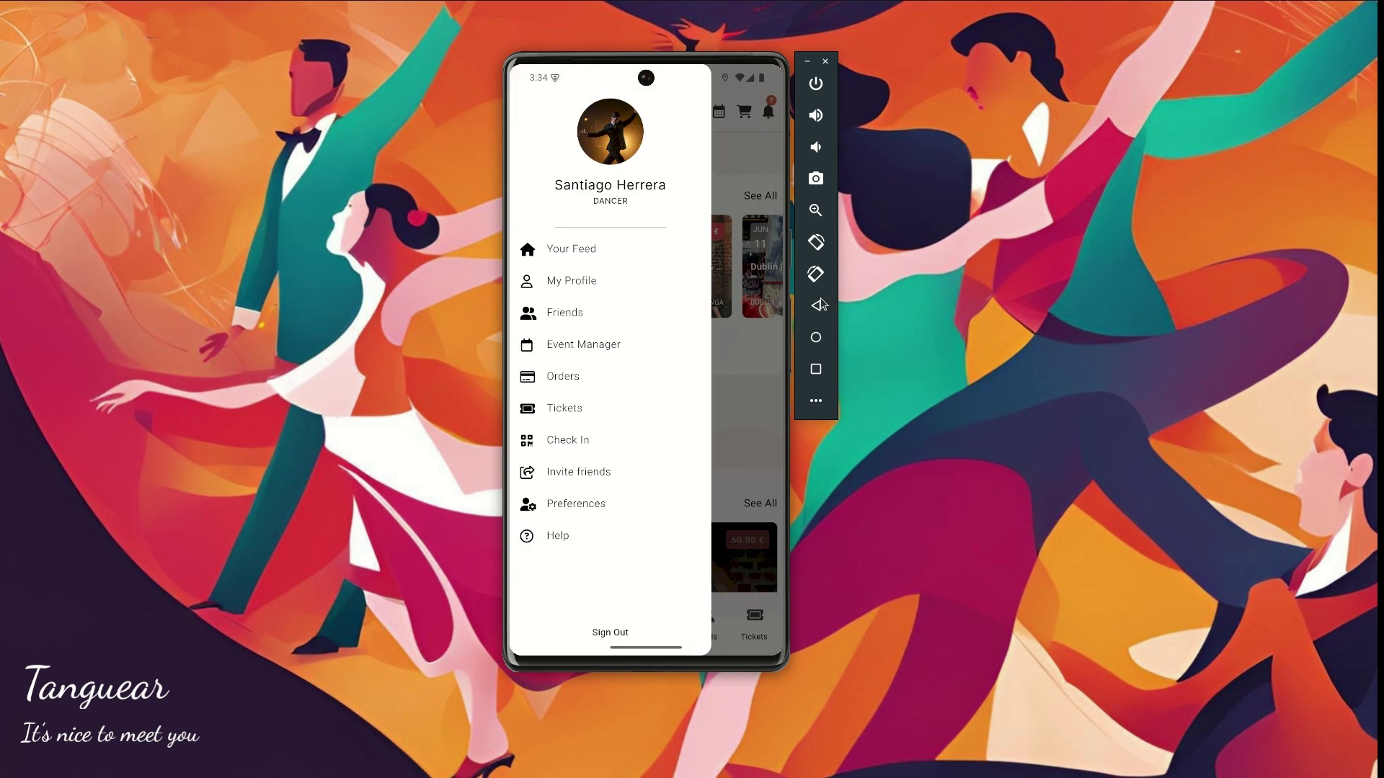
click(614, 258)
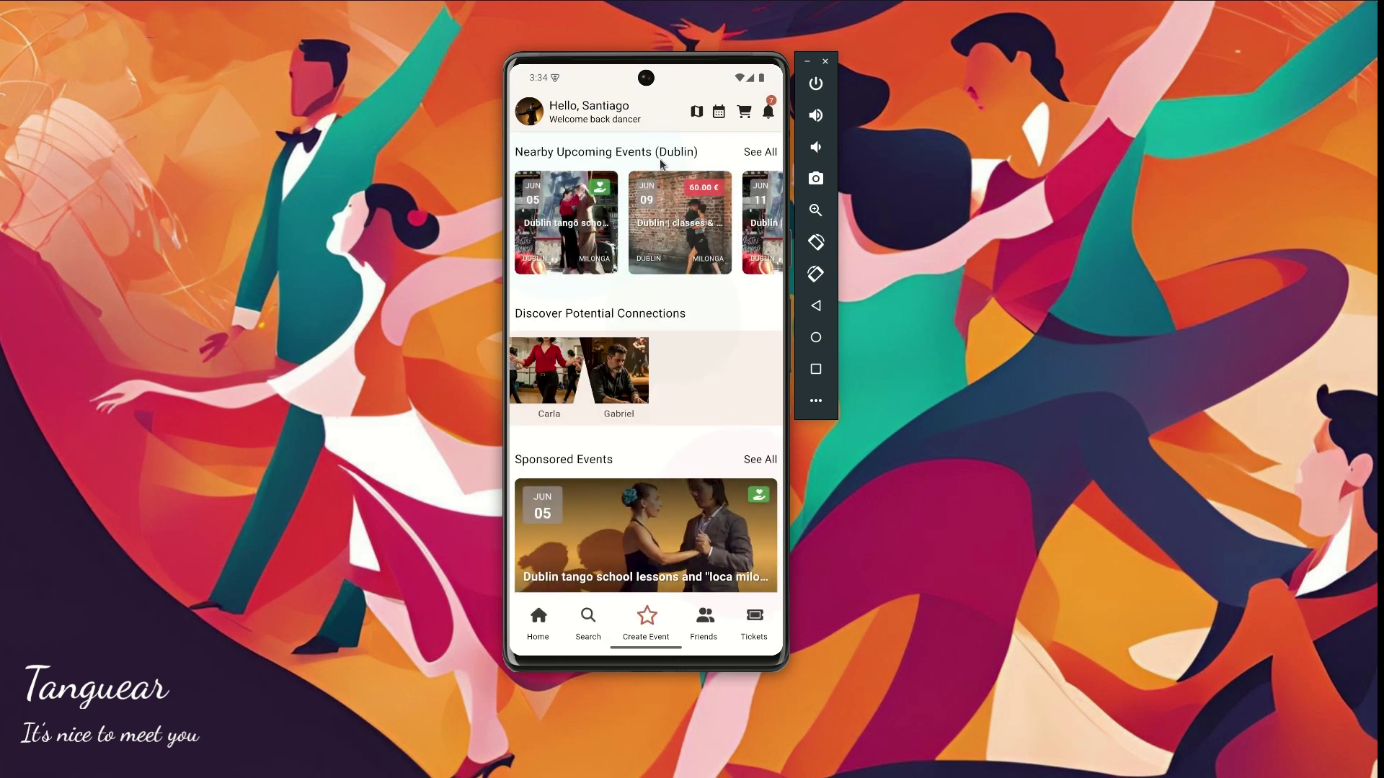
click(536, 621)
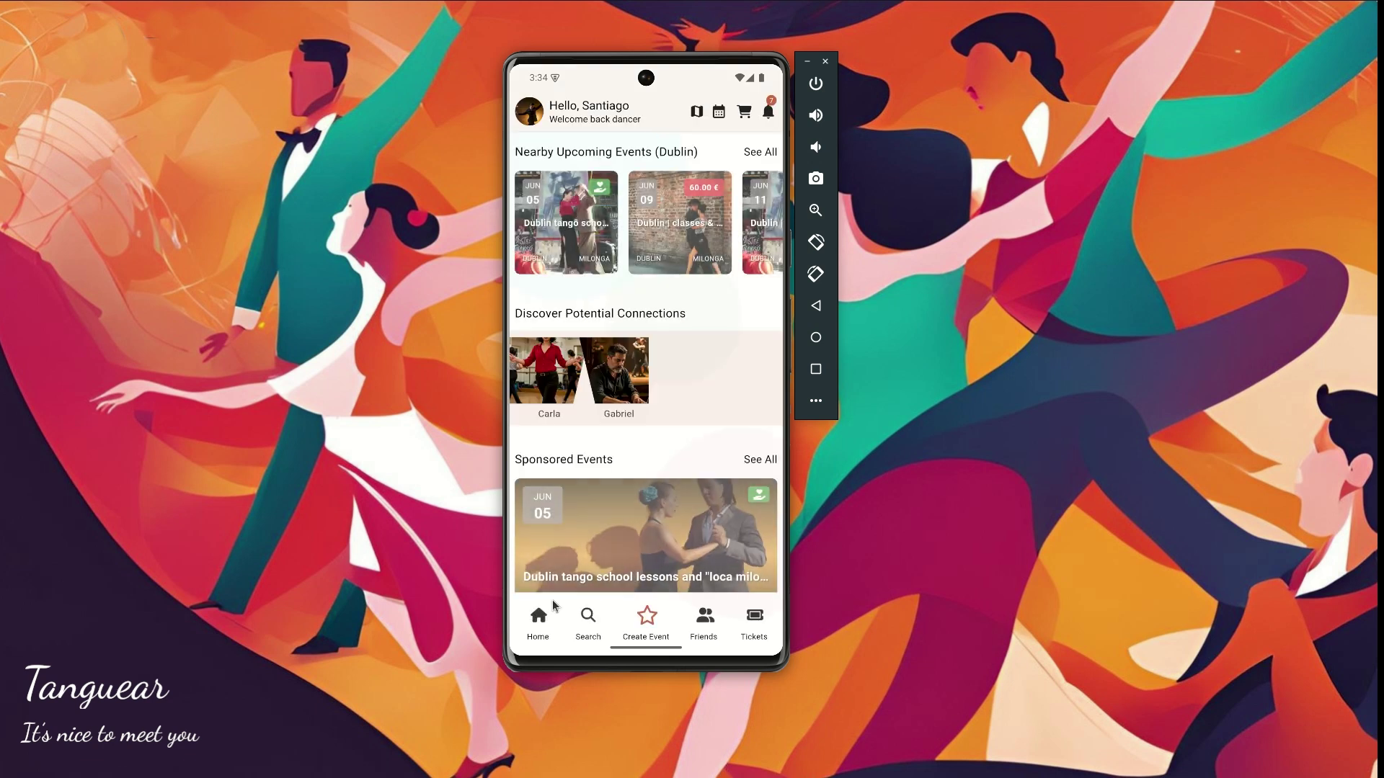
- Reopen the Geo Localization preferences, retry the position update and go back out of the preferences
click(534, 116)
click(582, 508)
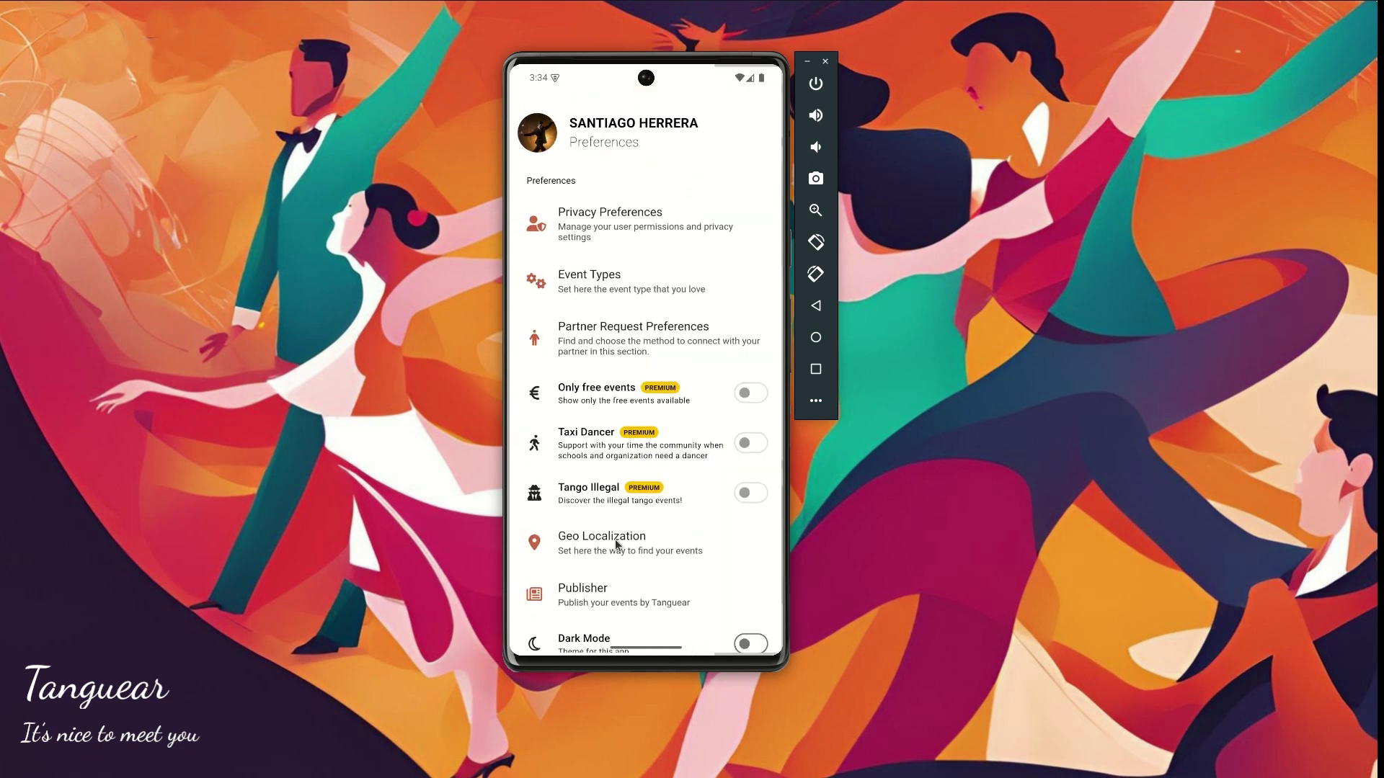
click(615, 541)
click(751, 299)
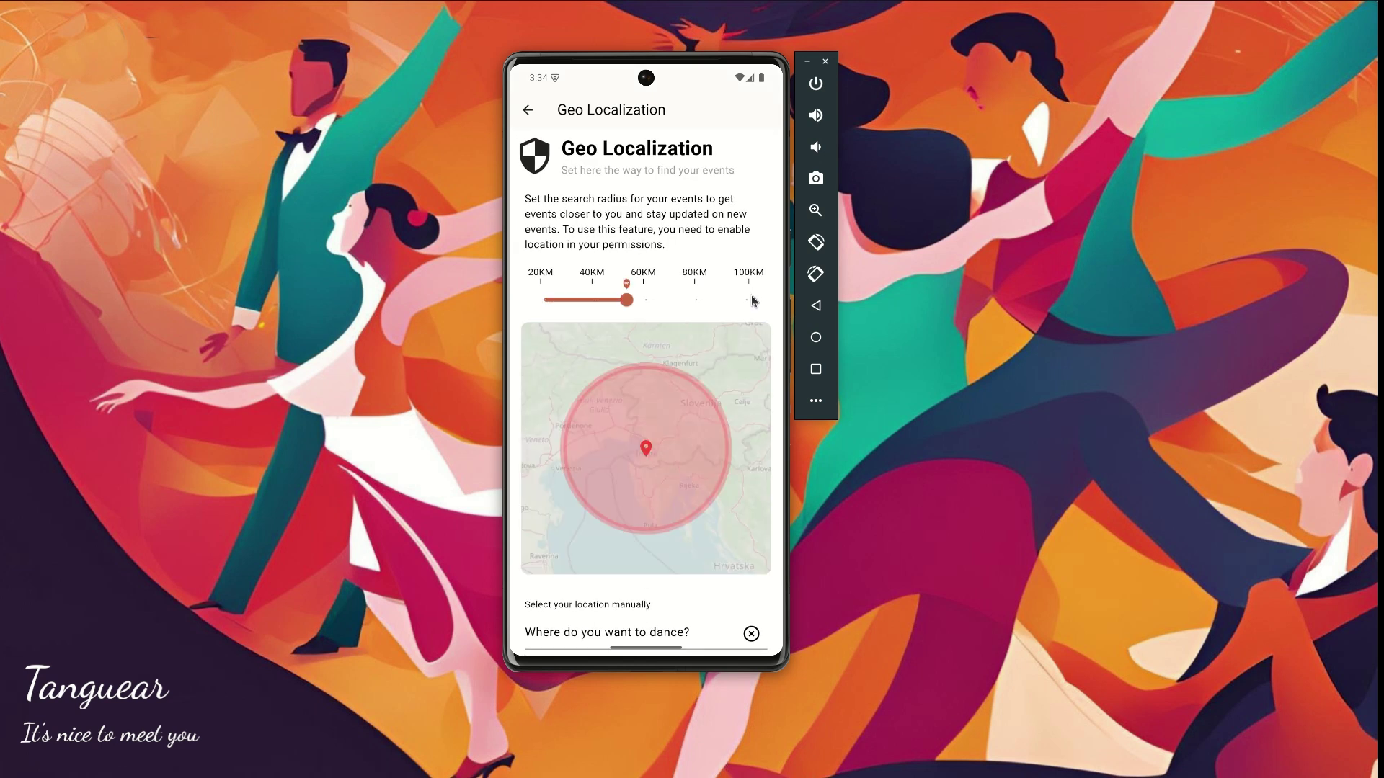
scroll(723, 243, down, 4)
click(651, 631)
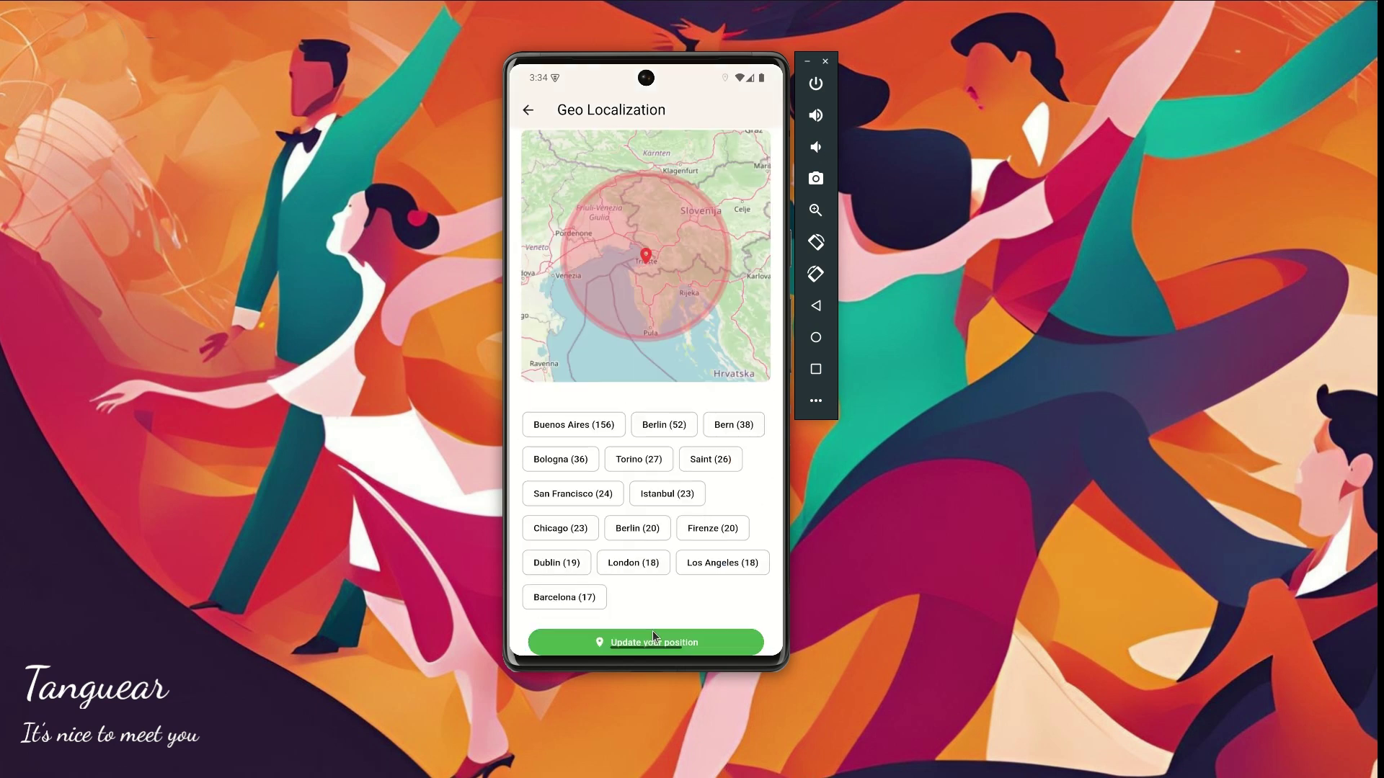
click(816, 305)
click(815, 305)
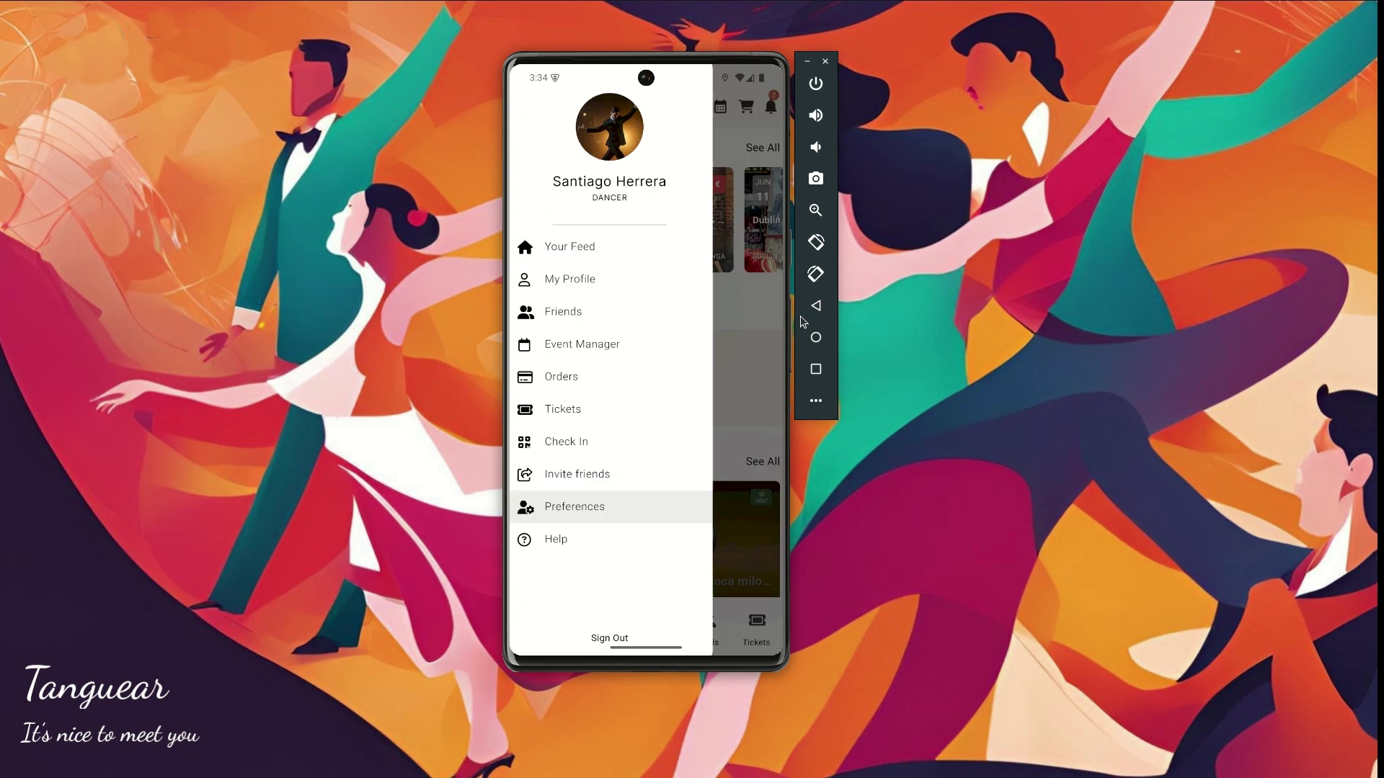
- Switch to DBeaver and refresh the user_configs table to check the CURRENT_LOCATION value
click(383, 760)
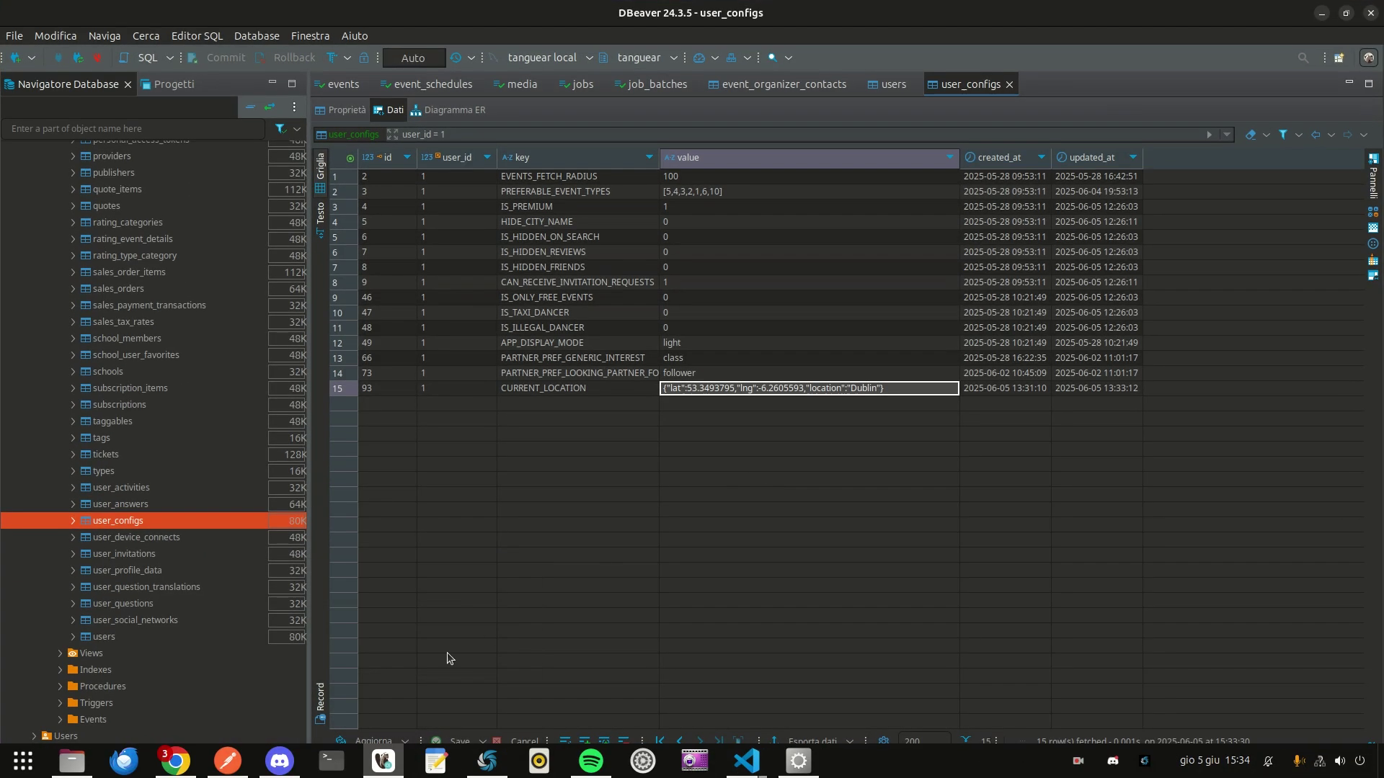
click(369, 742)
click(369, 743)
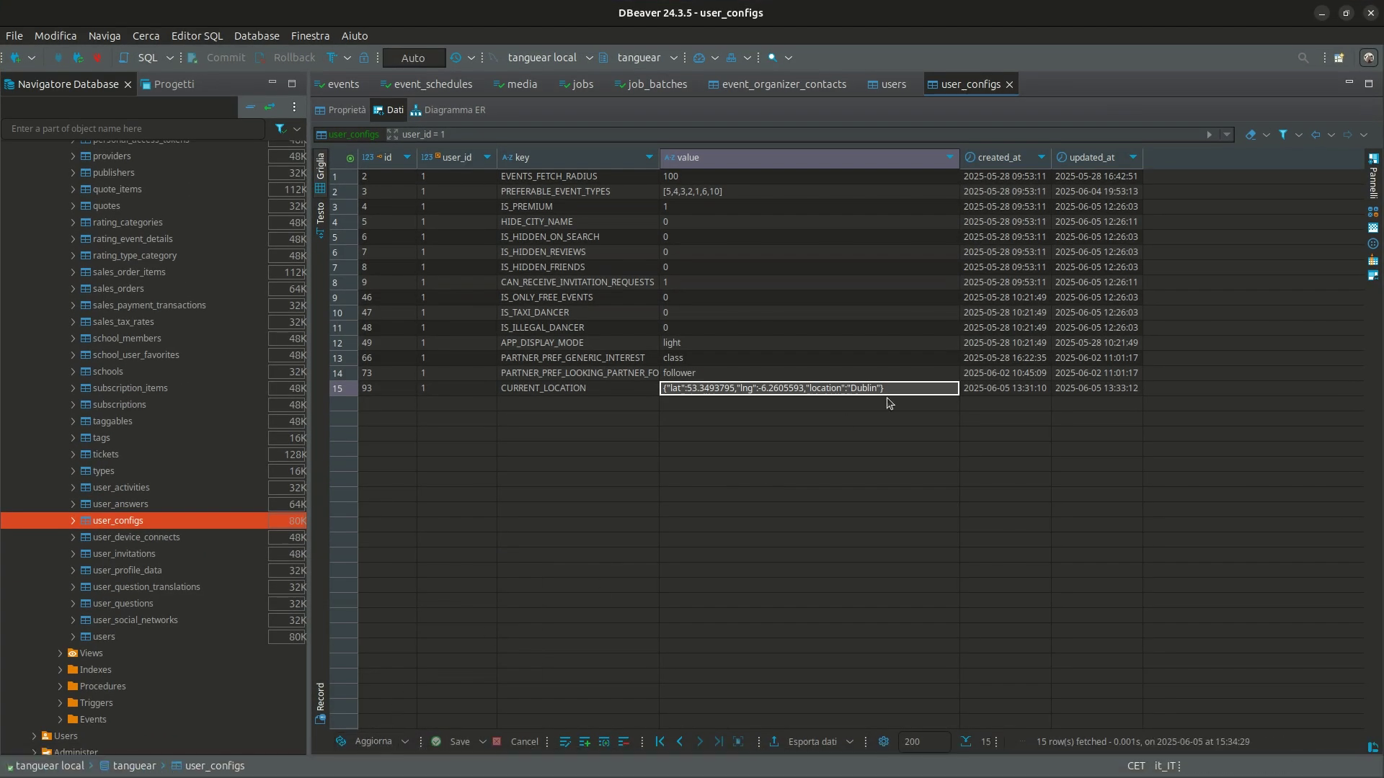
- Switch back to the Tanguear app and update the position from the device location in the Geo Localization preferences
key(alt+Tab)
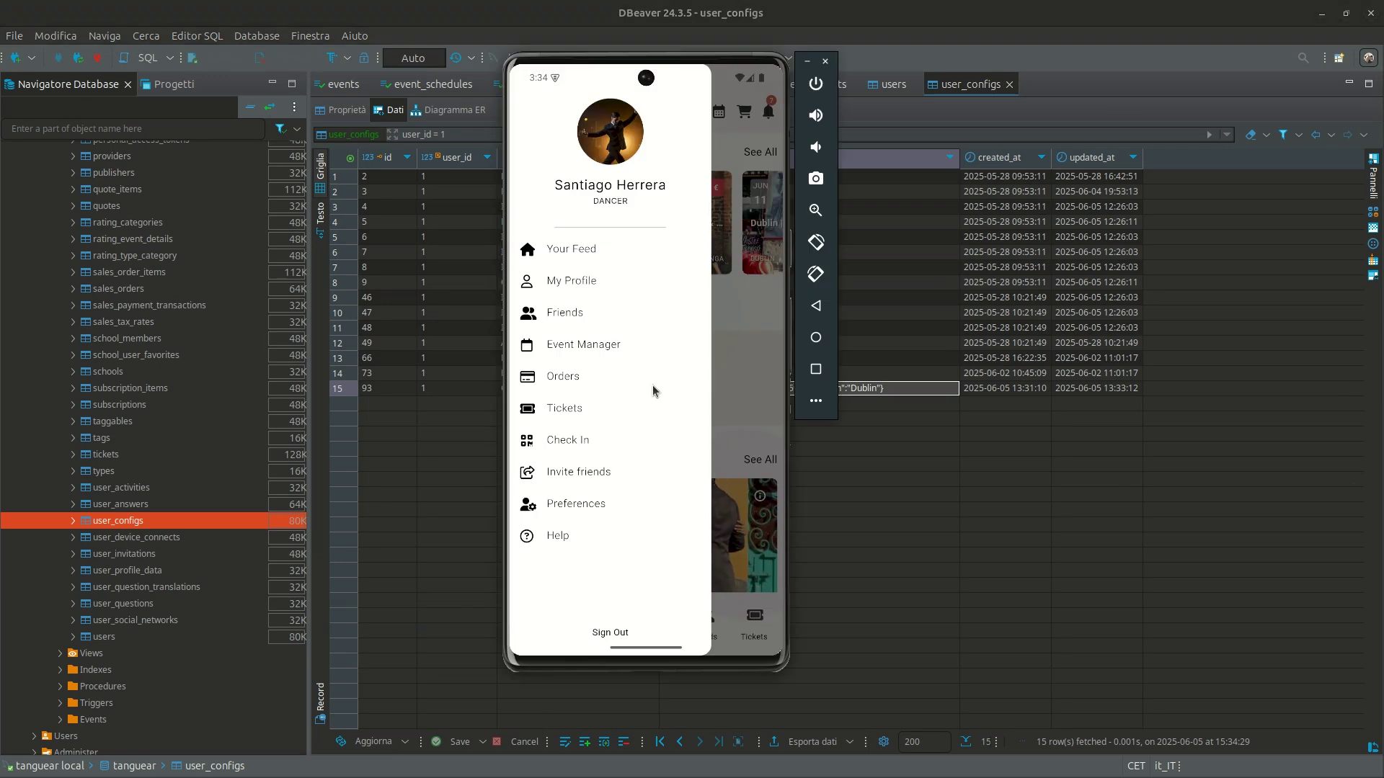
click(581, 503)
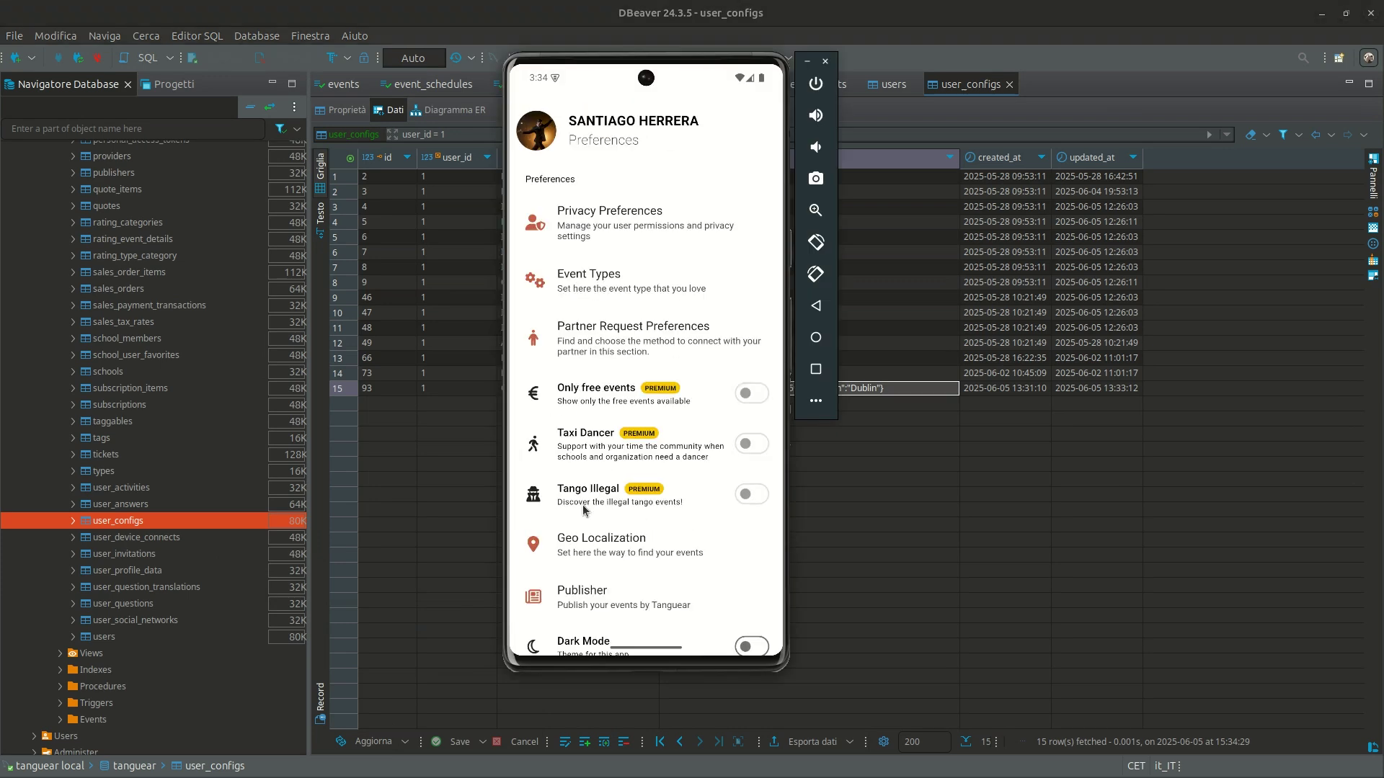
click(575, 544)
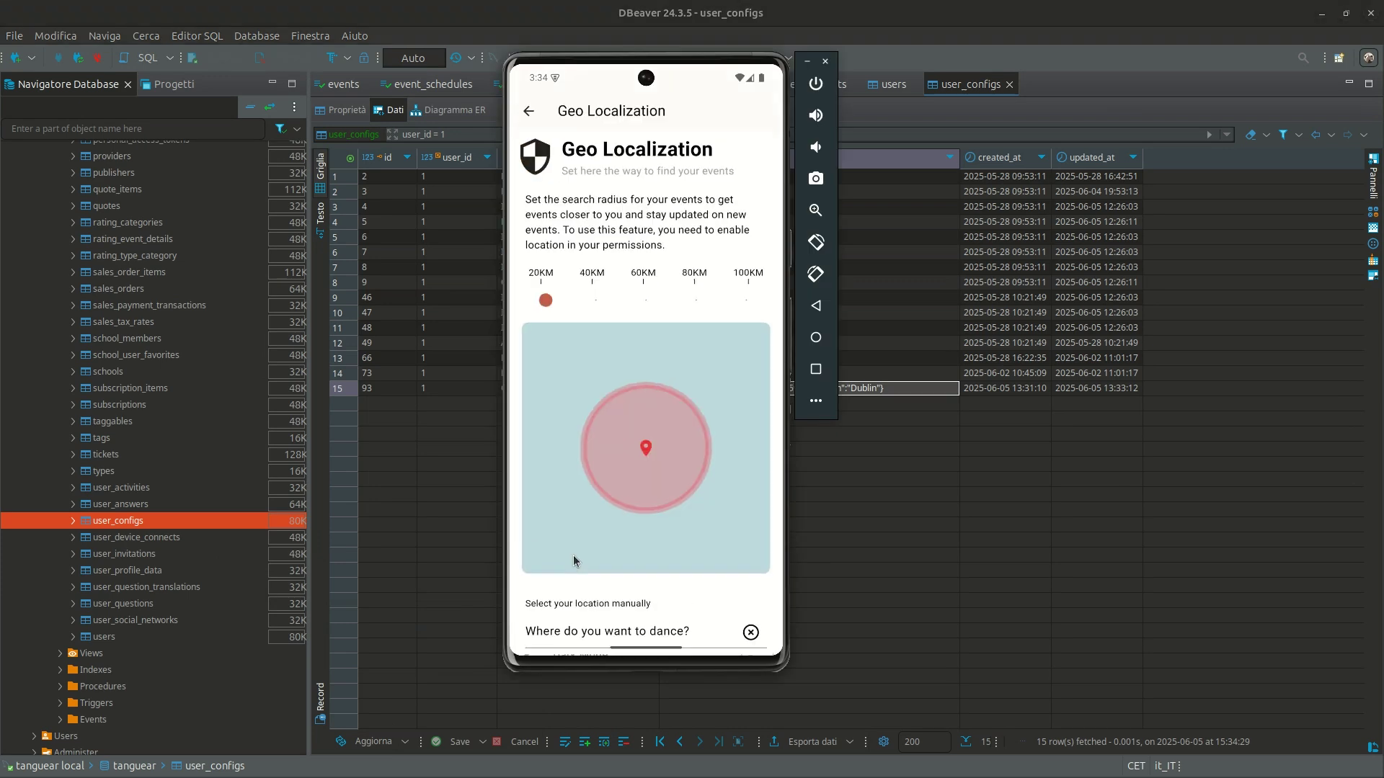
click(751, 302)
scroll(647, 622, down, 5)
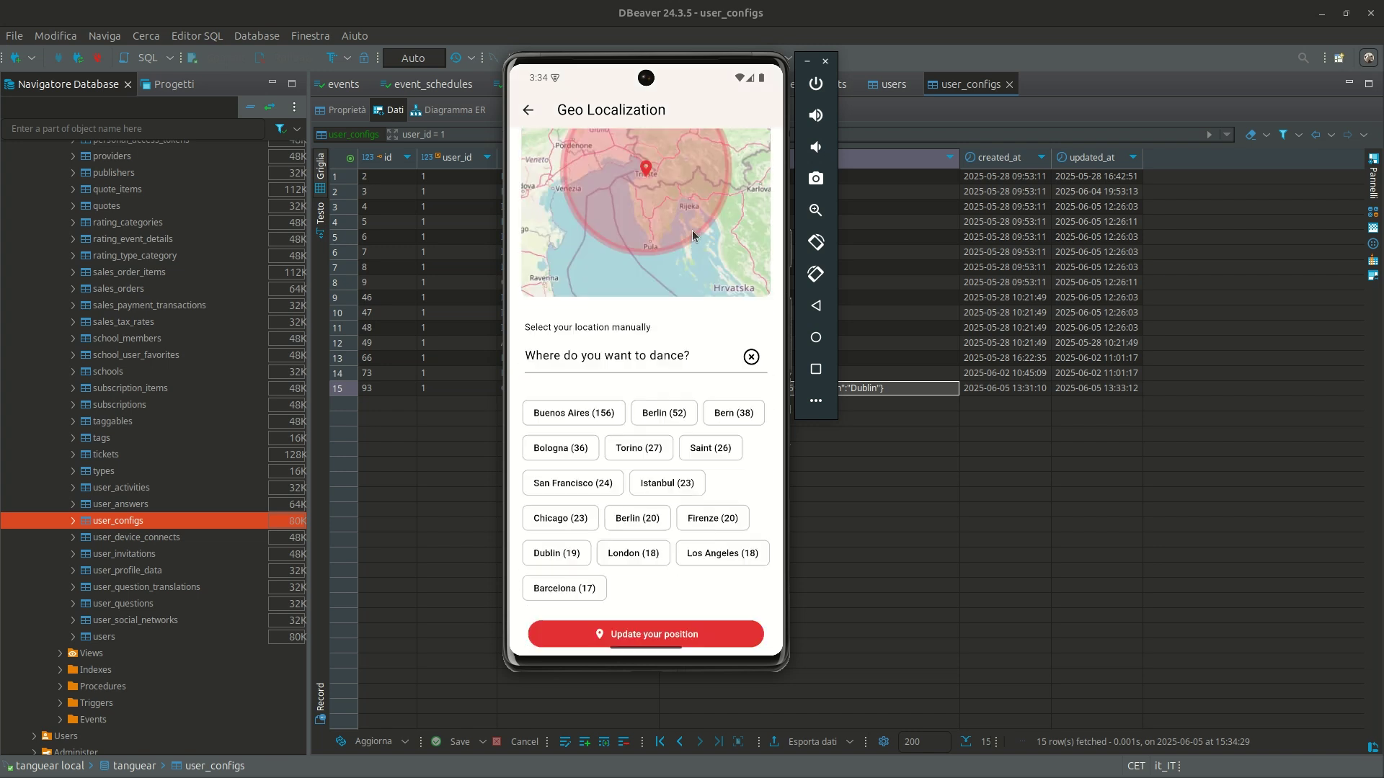
click(632, 641)
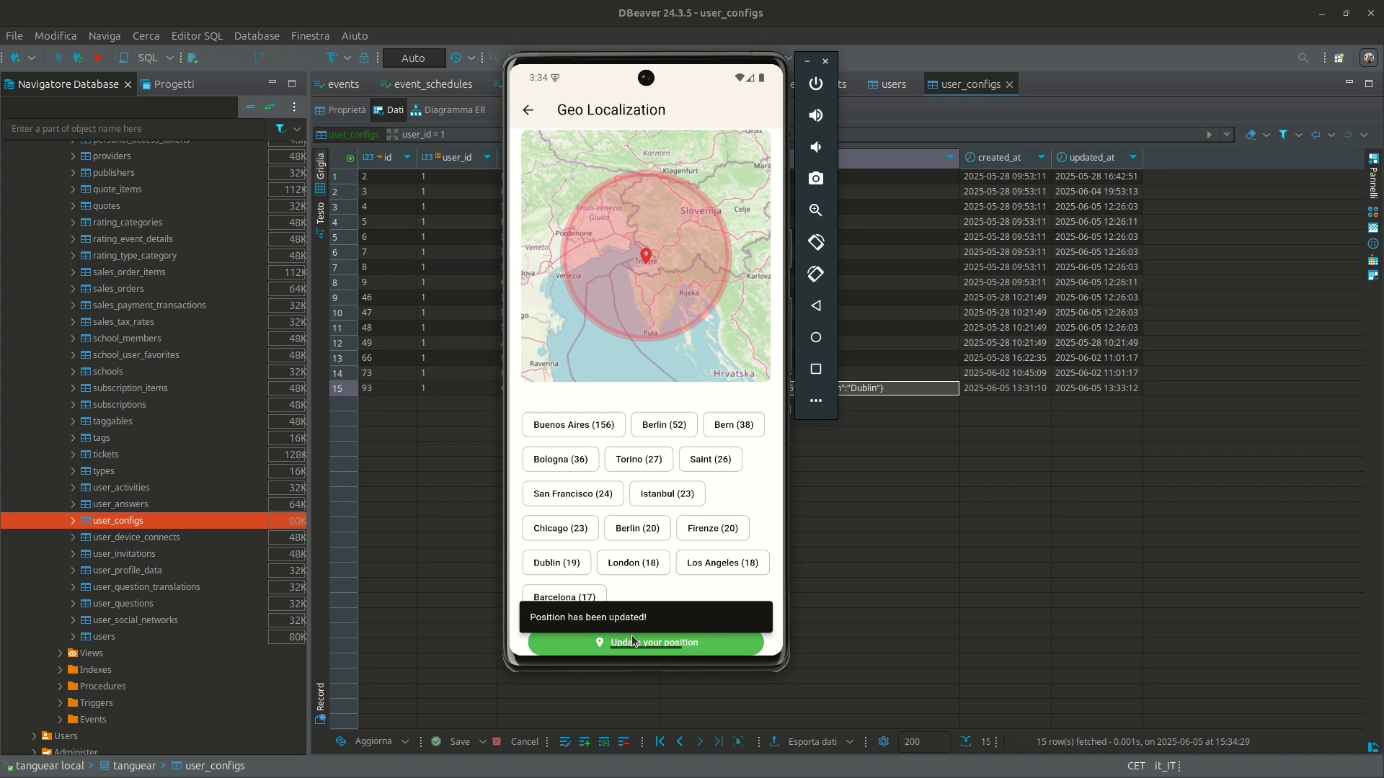
- Refresh user_configs in DBeaver and inspect the CURRENT_LOCATION value after the position update
click(957, 609)
key(F5)
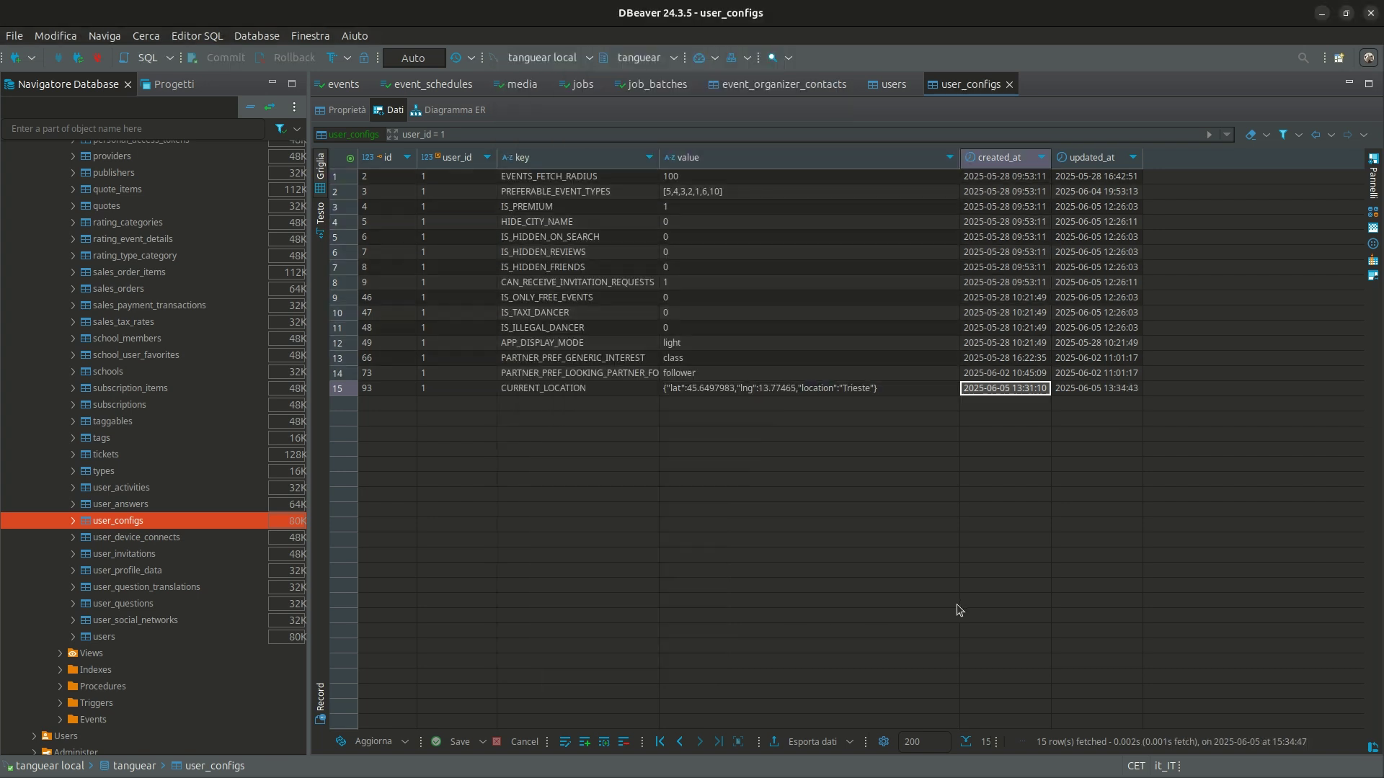
click(808, 394)
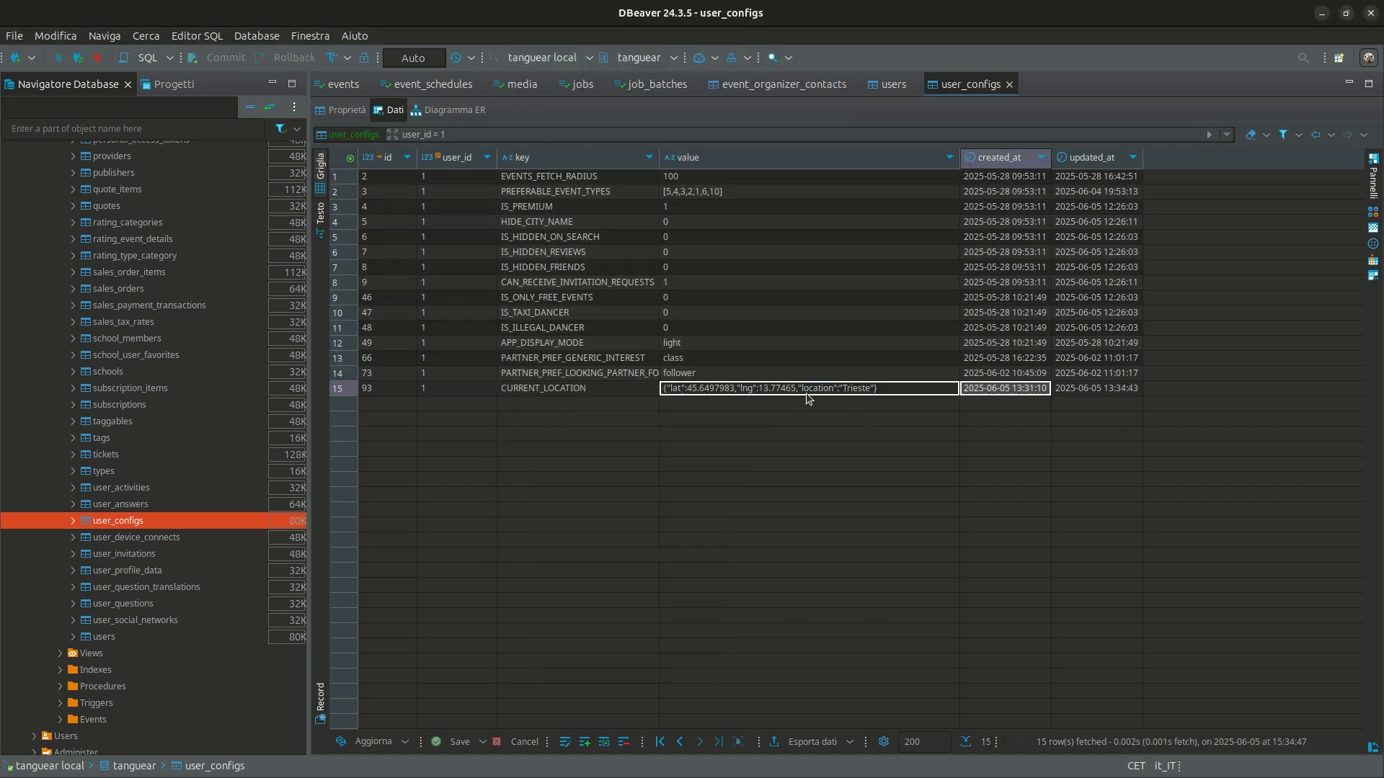
- Return to the Tanguear app, leave the preferences and open the feed to check the nearby upcoming events
key(alt+Tab)
click(815, 305)
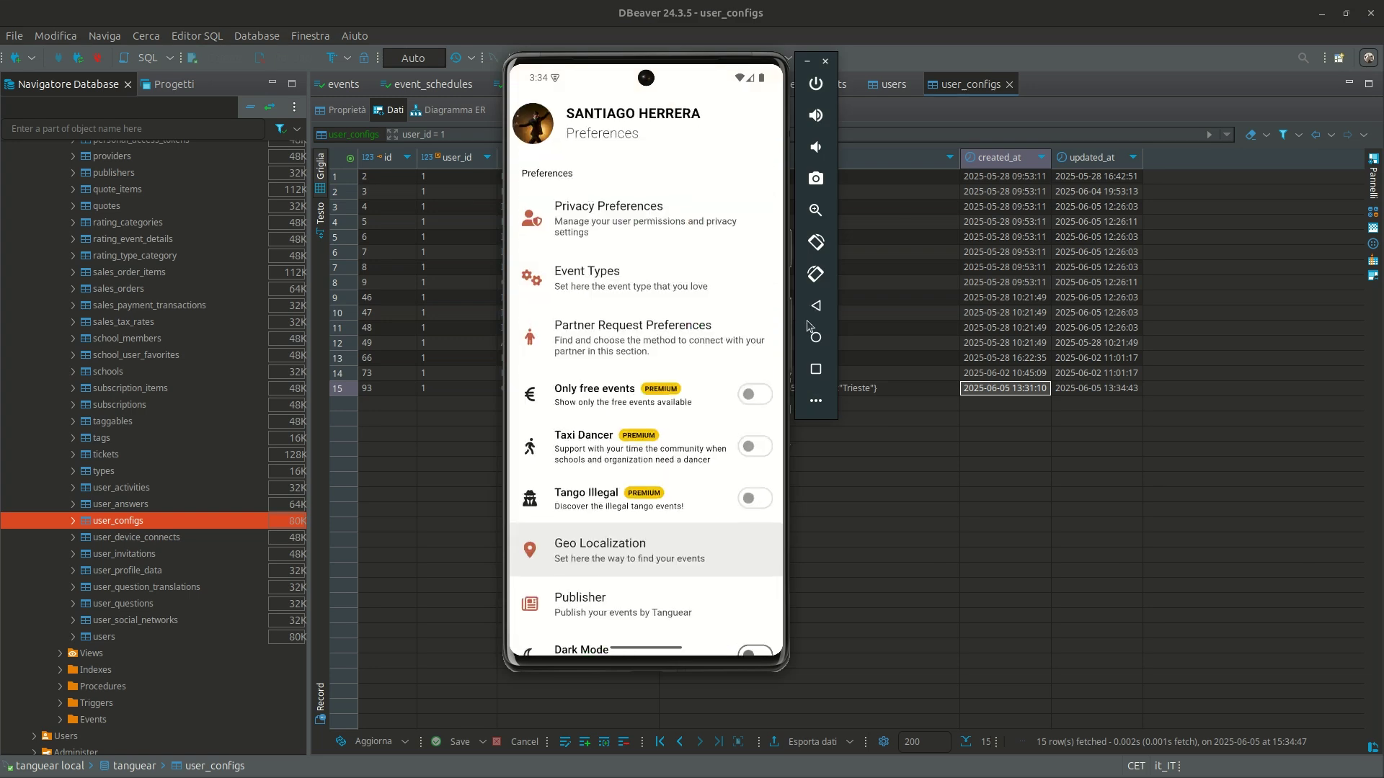
click(815, 305)
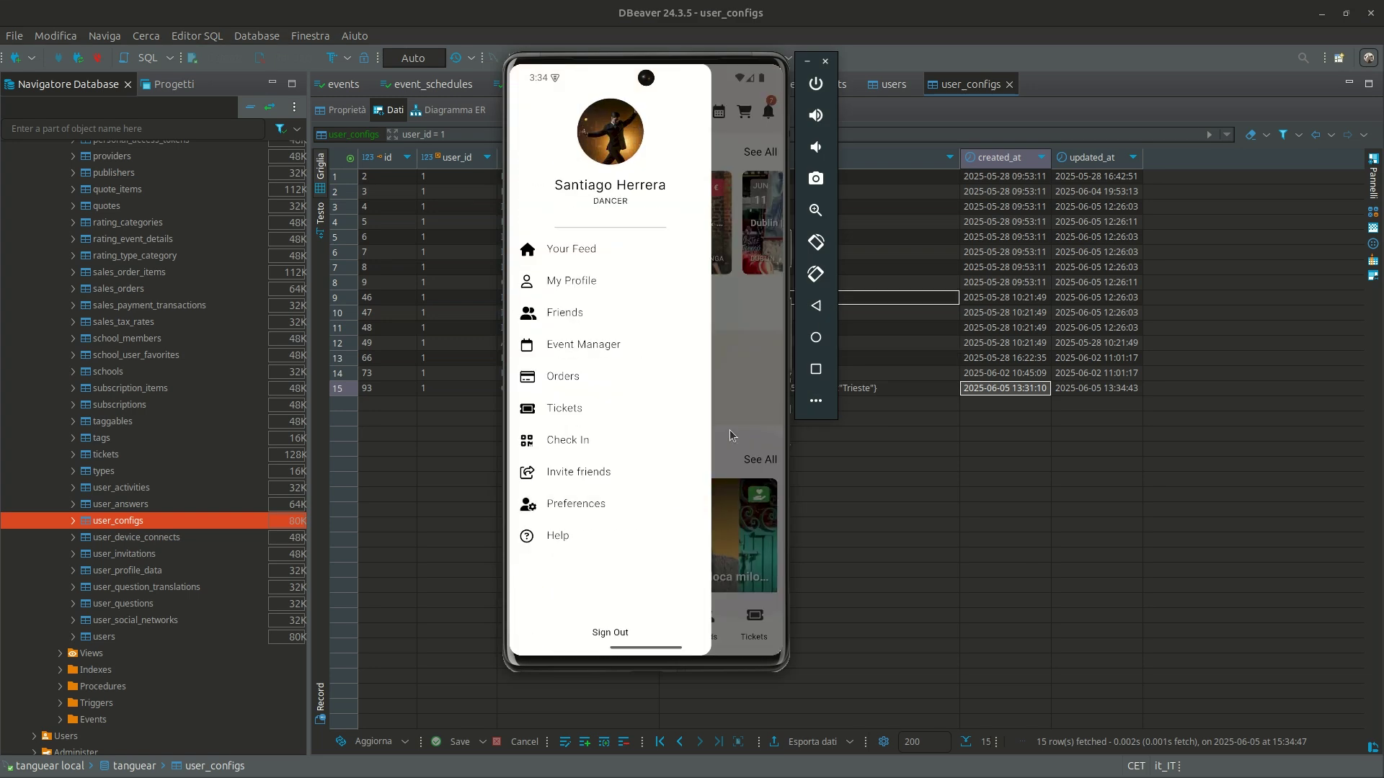
click(588, 249)
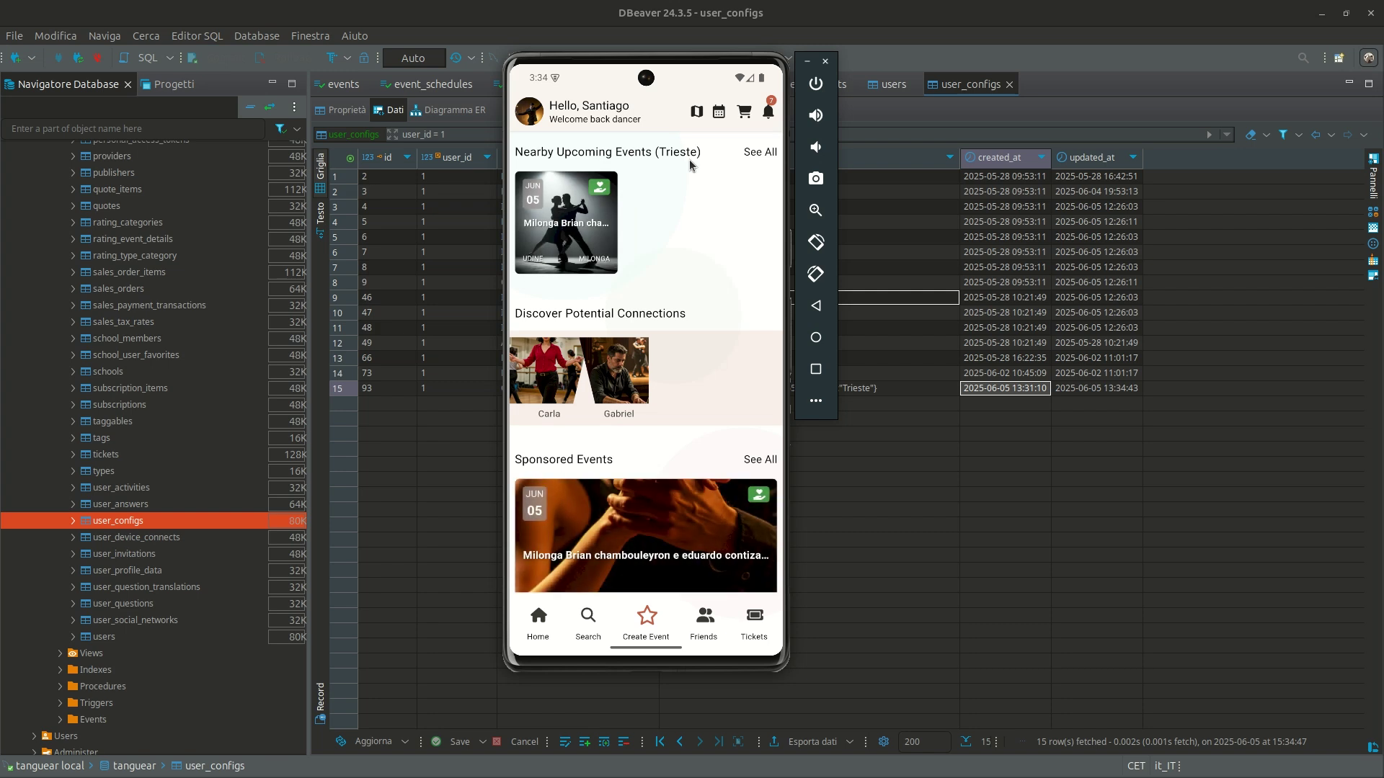
- Open the Geo Localization preferences and manually select Berlin (20) as the location
click(530, 120)
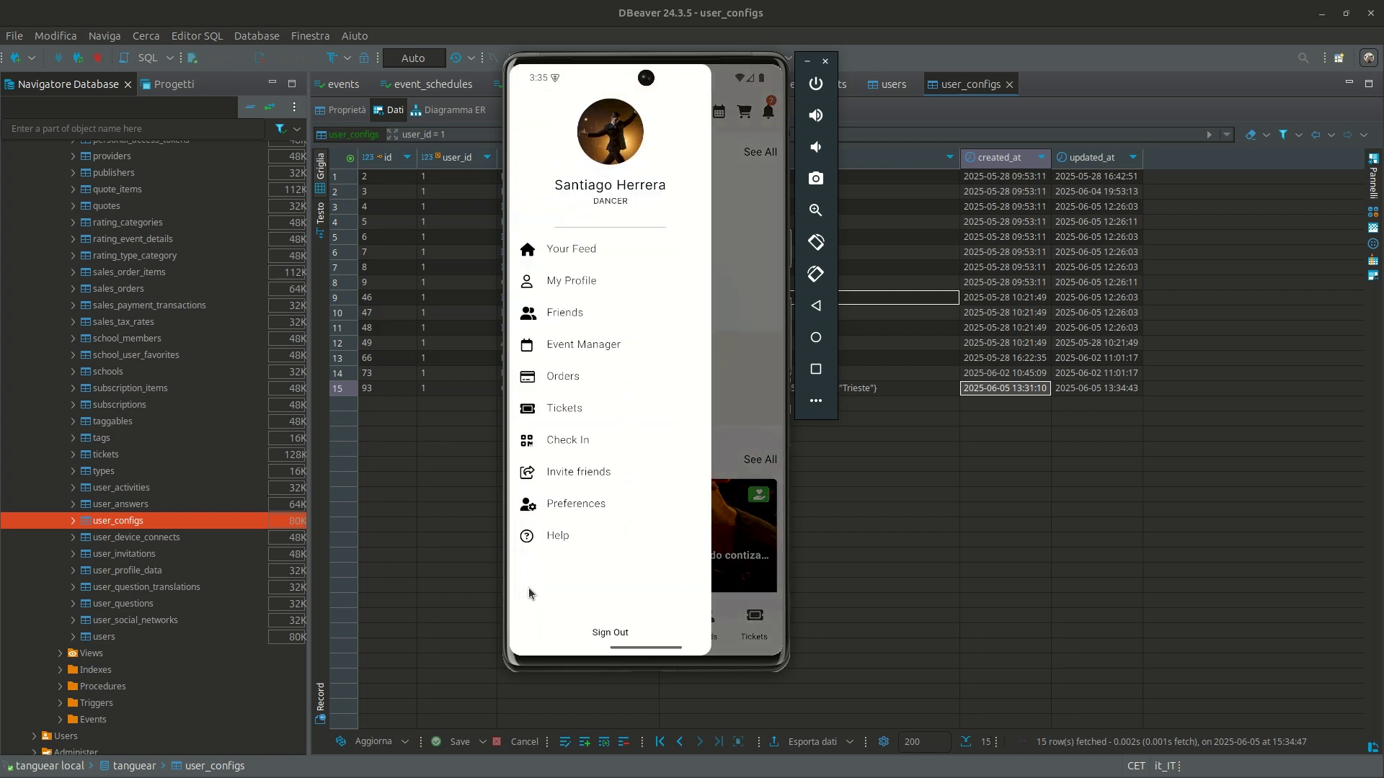
click(595, 504)
click(664, 574)
drag(671, 571, 704, 312)
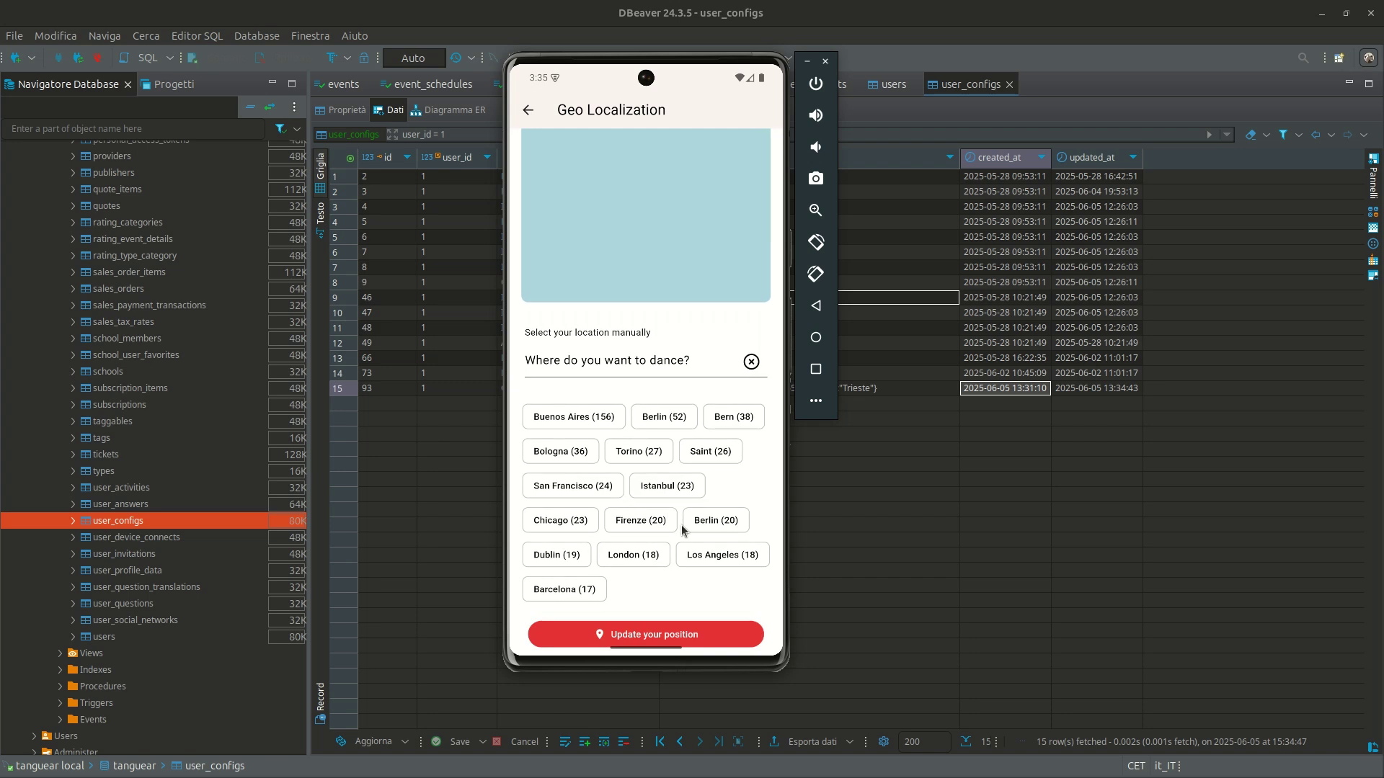
click(710, 530)
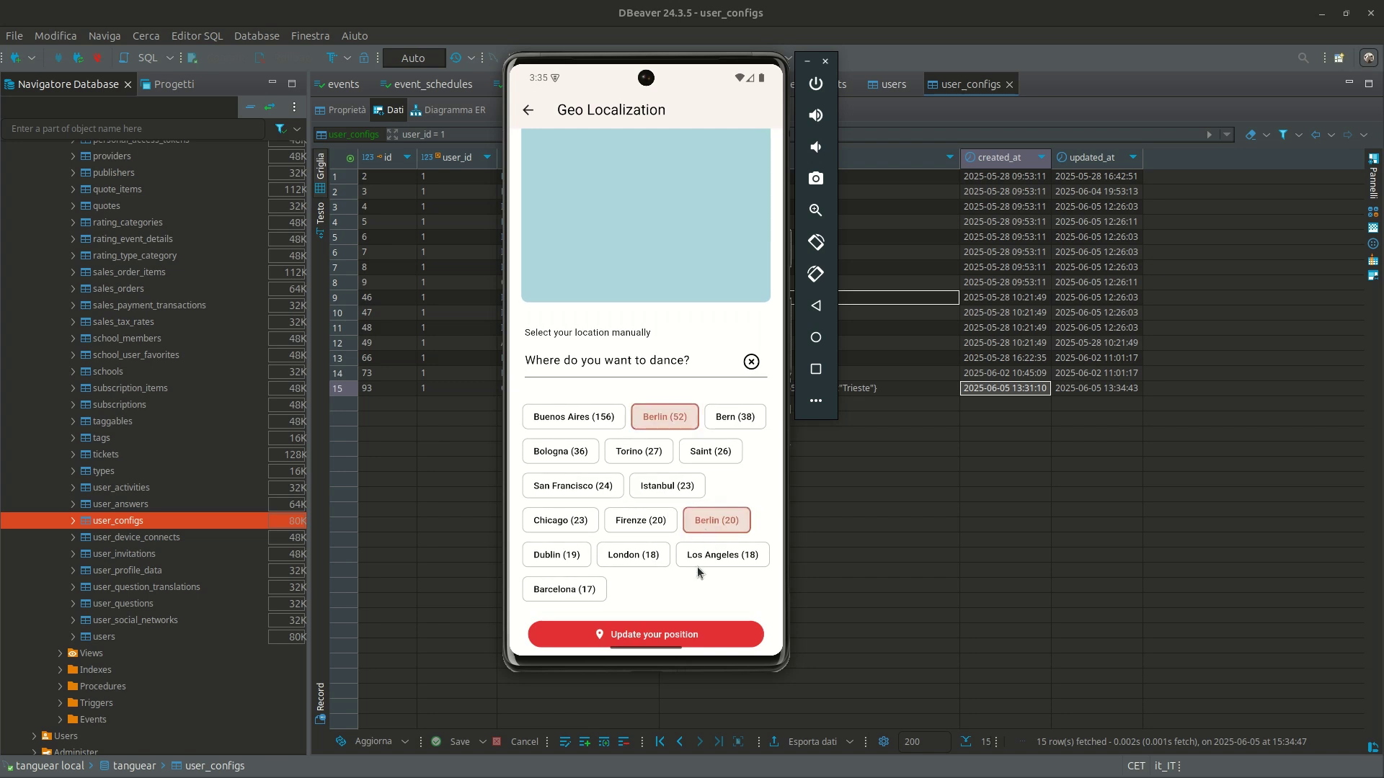
click(660, 634)
- Leave the preferences and reload the home feed to check the nearby events for the selected city
click(823, 306)
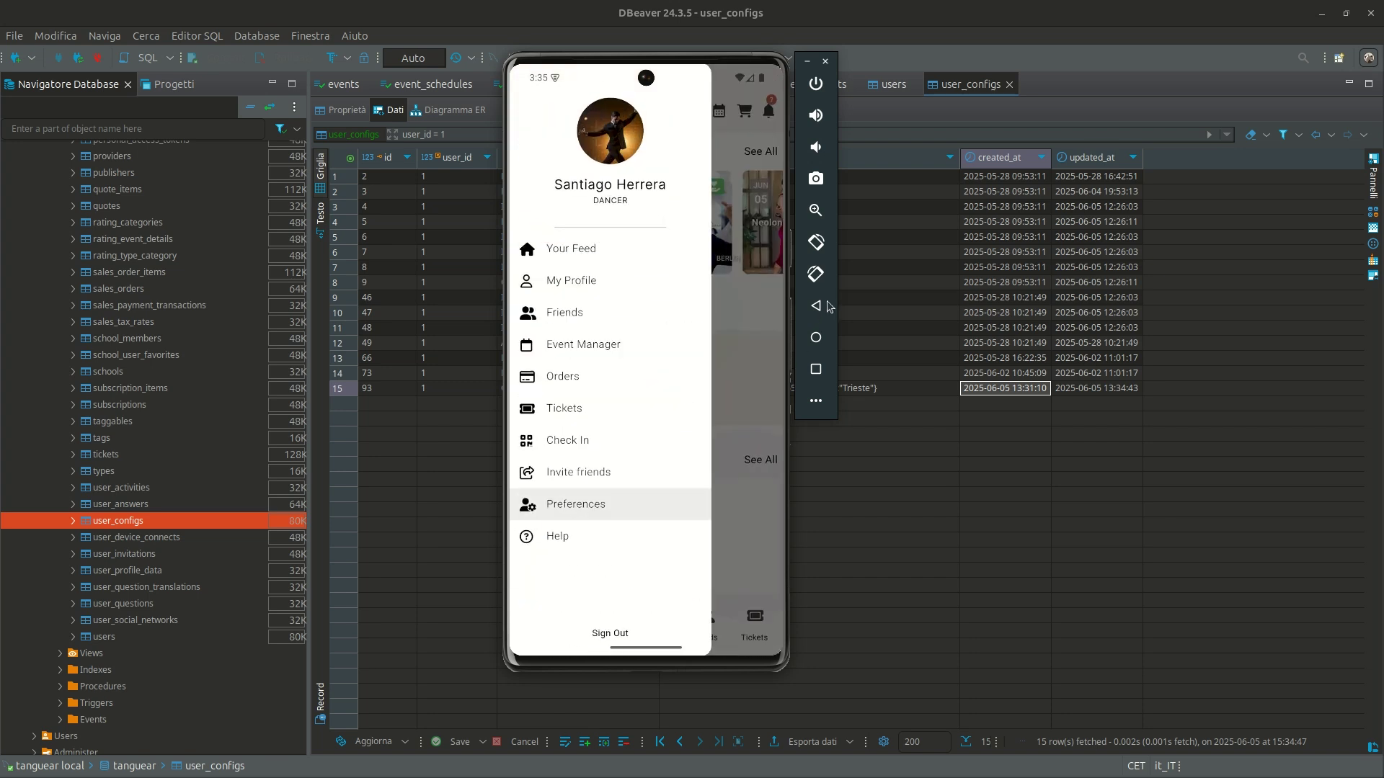
click(730, 289)
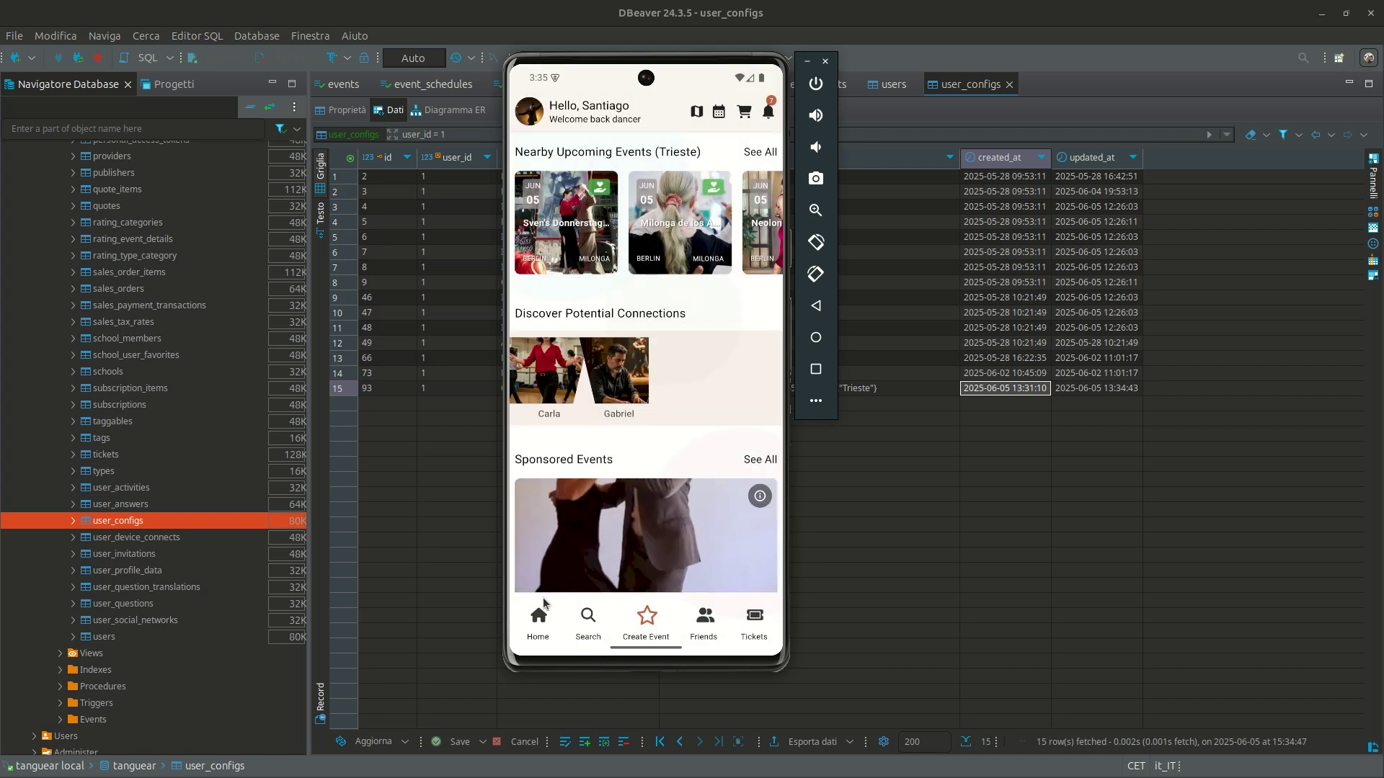
click(535, 612)
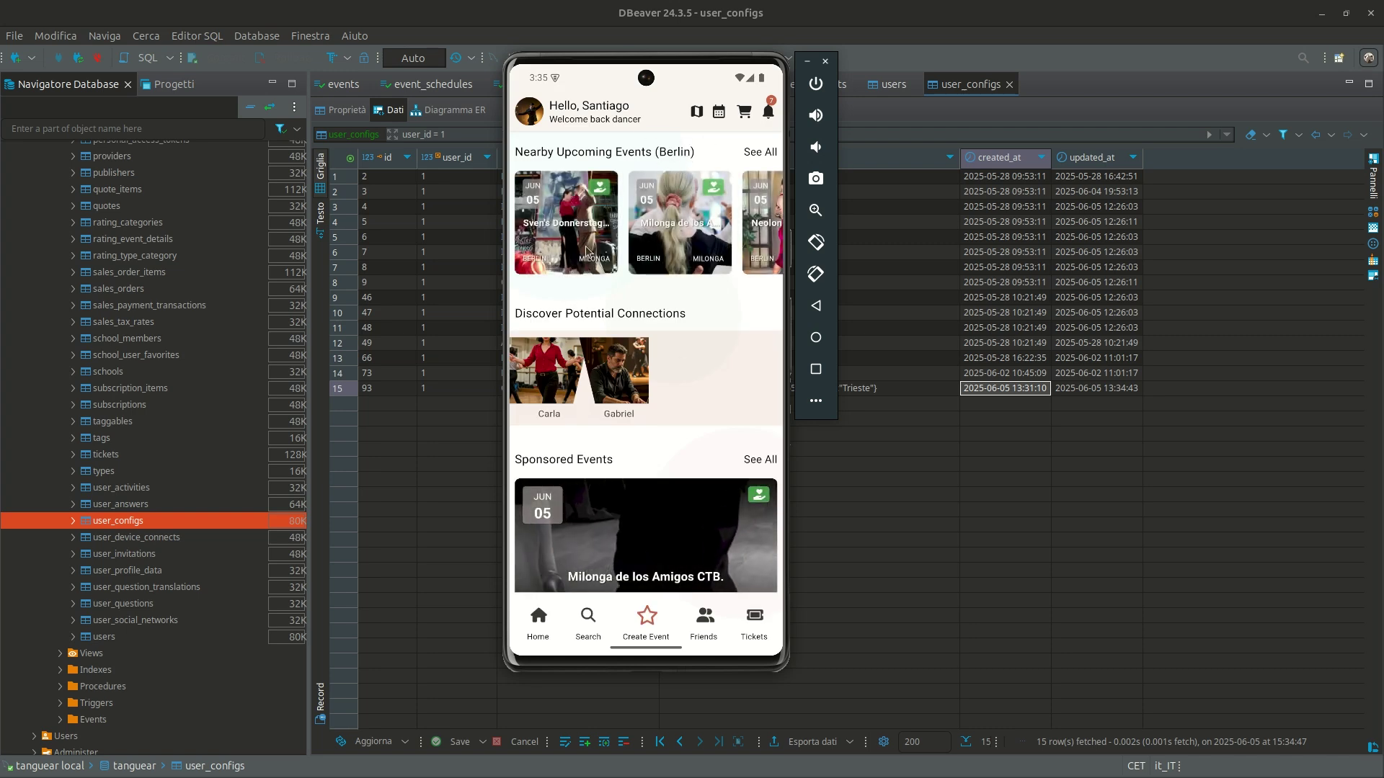
- Open the Geo Localization preferences again, select Buenos Aires as the location and leave the preferences
click(539, 121)
click(601, 509)
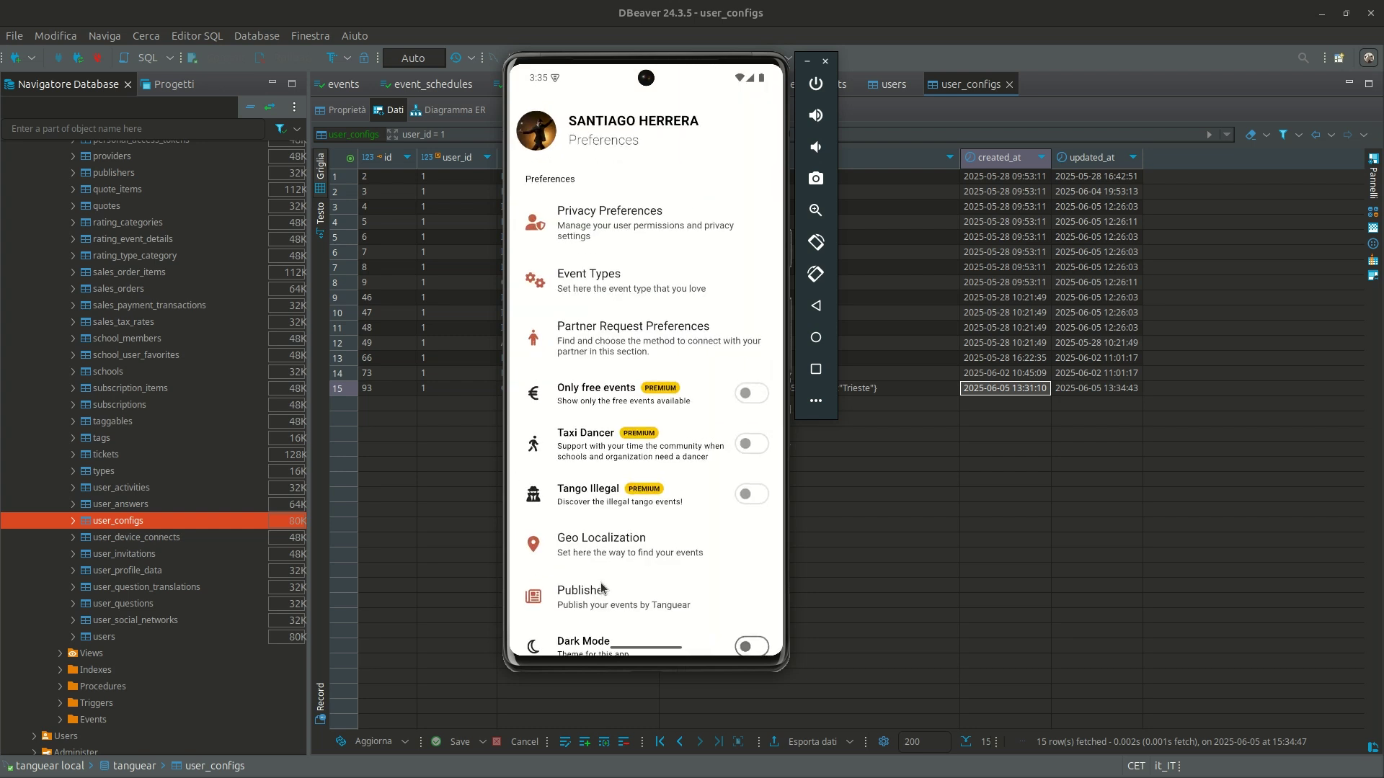
click(566, 548)
scroll(714, 288, down, 5)
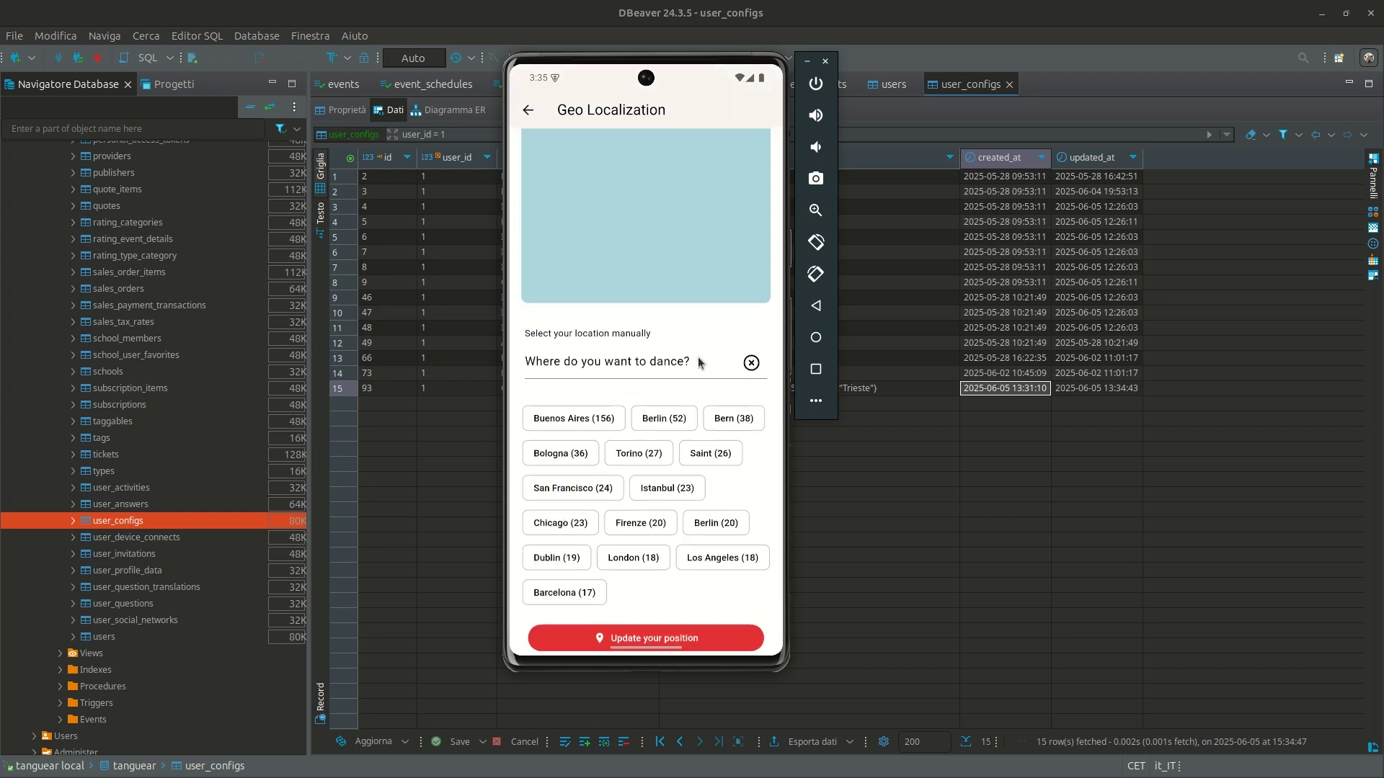
click(570, 421)
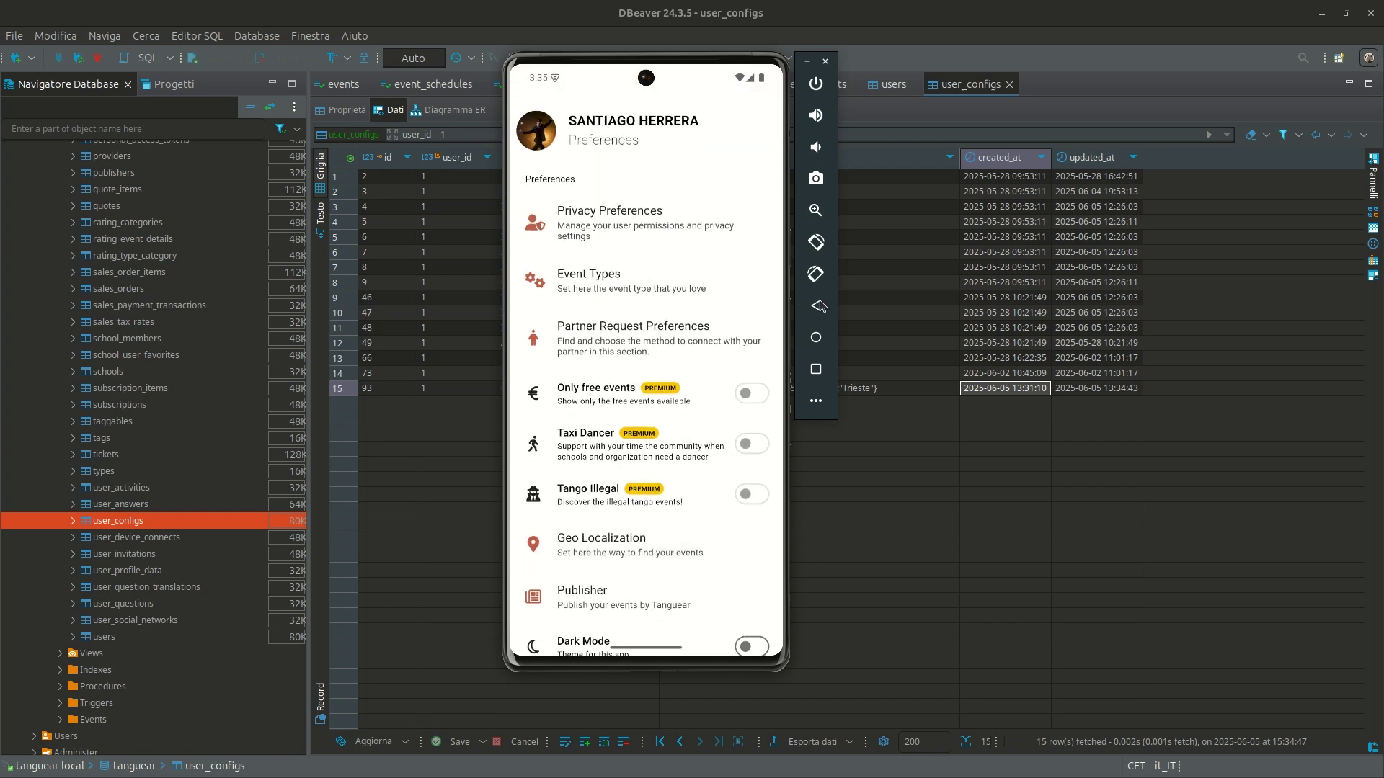
click(820, 308)
- Refresh user_configs in DBeaver to check the stored location after choosing Buenos Aires
click(911, 508)
key(F5)
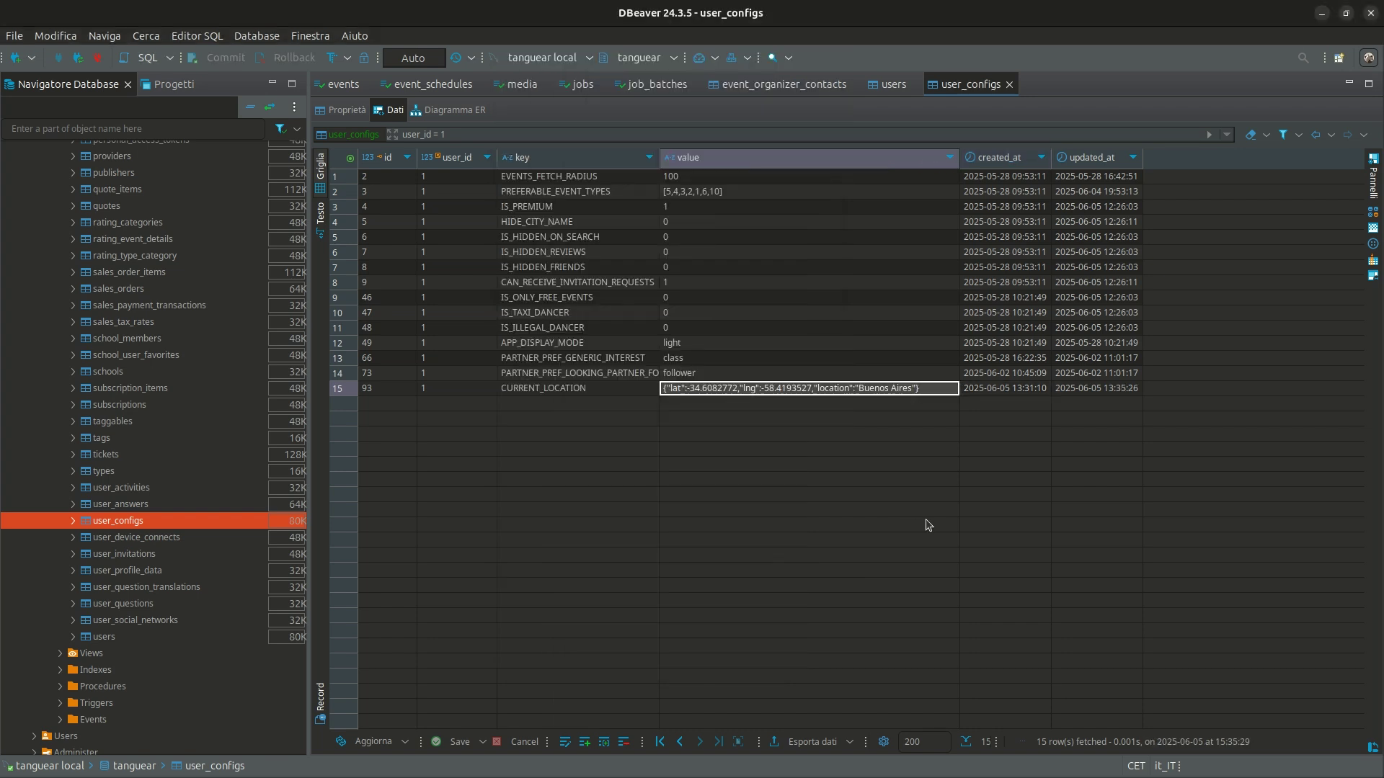
- Check the live and nearby events in the Tanguear app's feed and minimize the DBeaver window
key(alt+Tab)
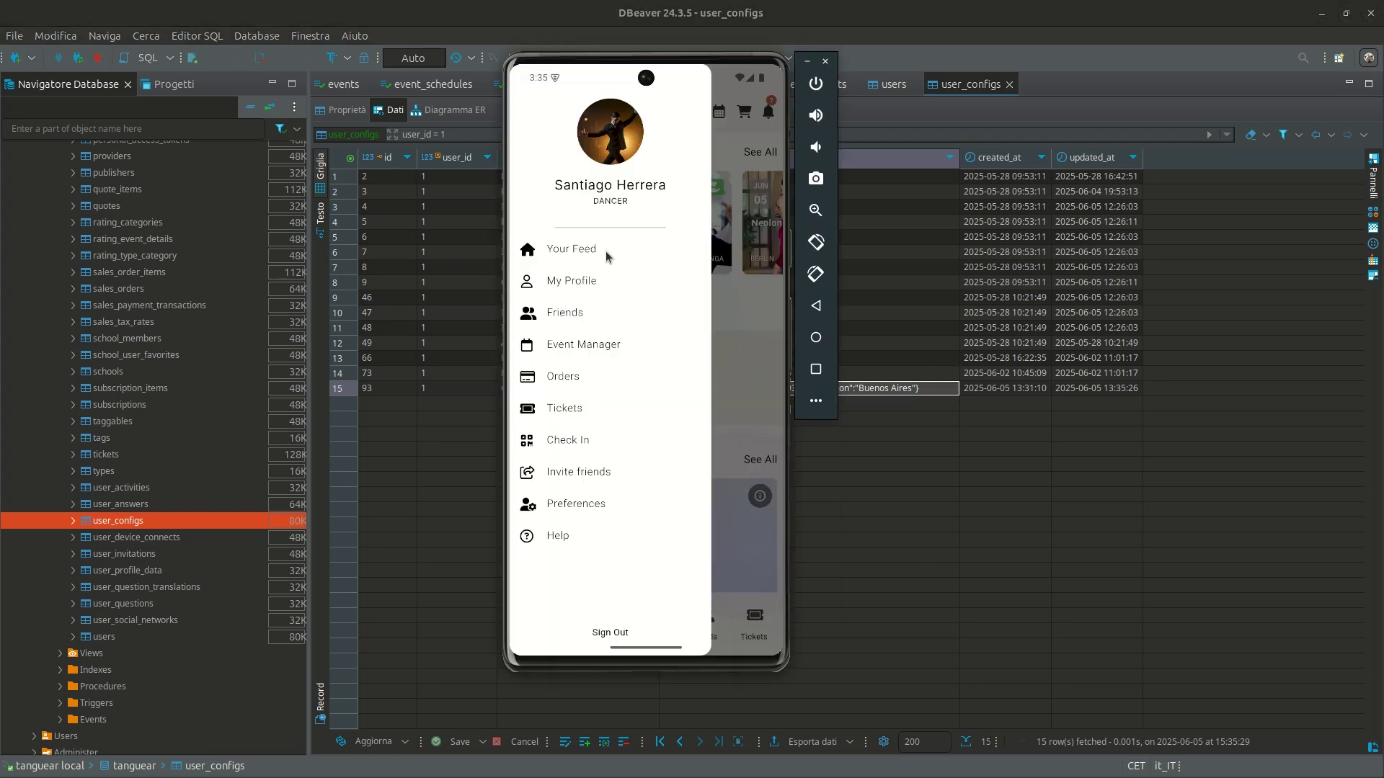
click(607, 251)
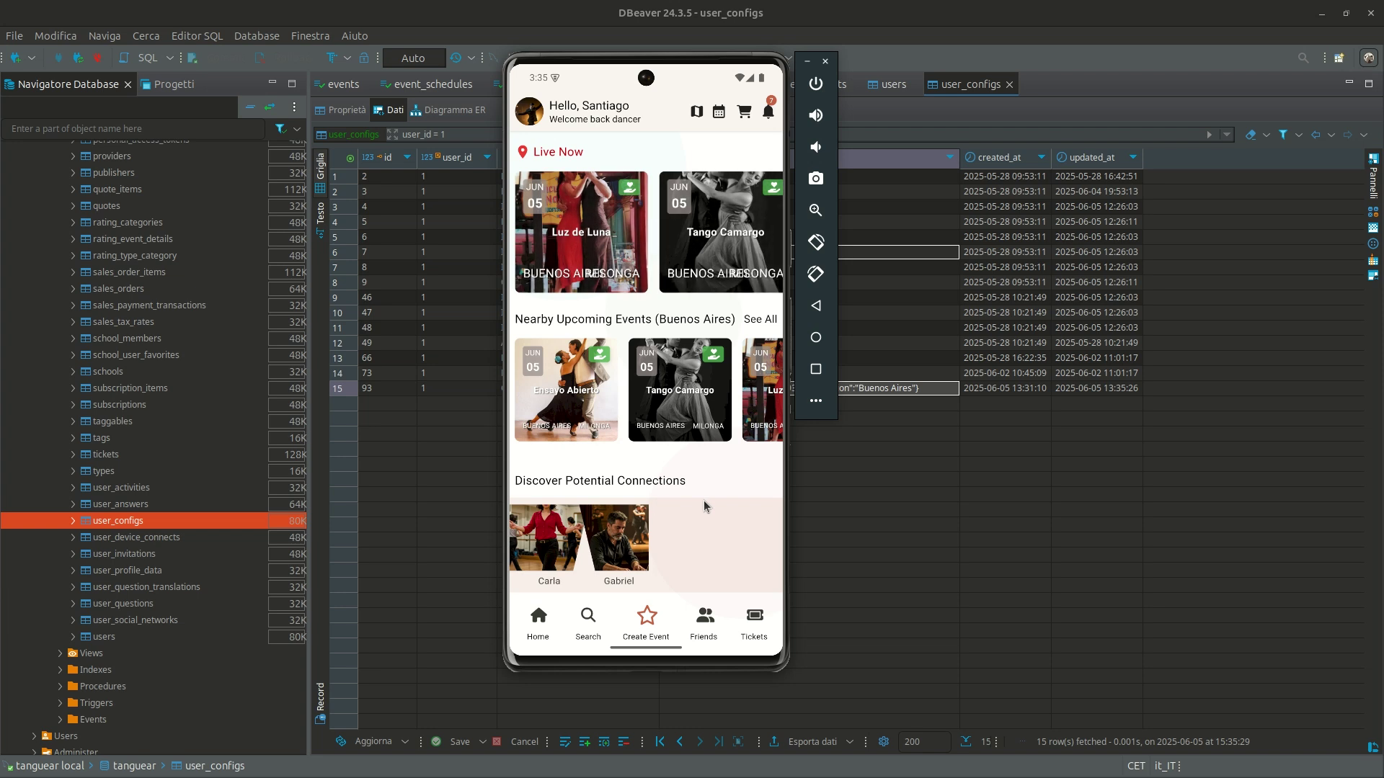
click(1322, 12)
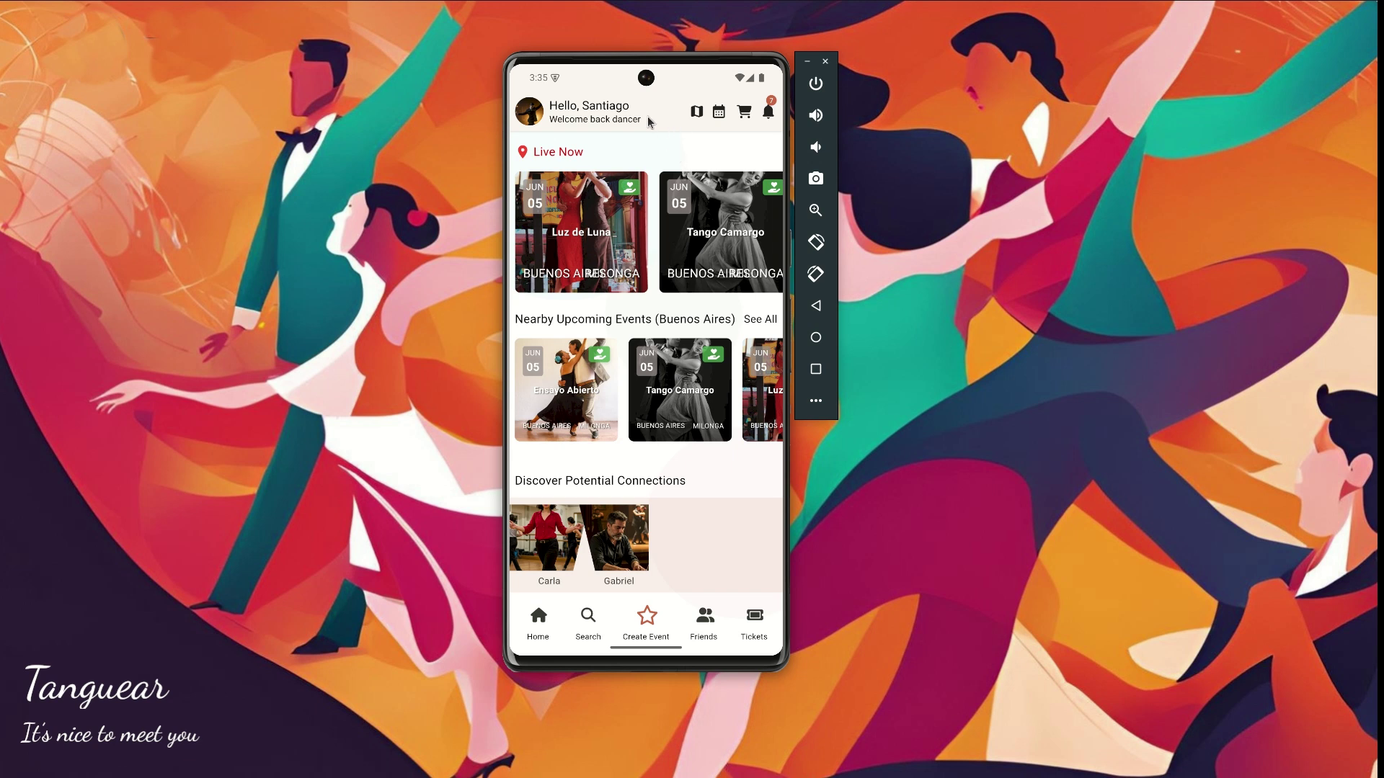
mouse_move(481, 747)
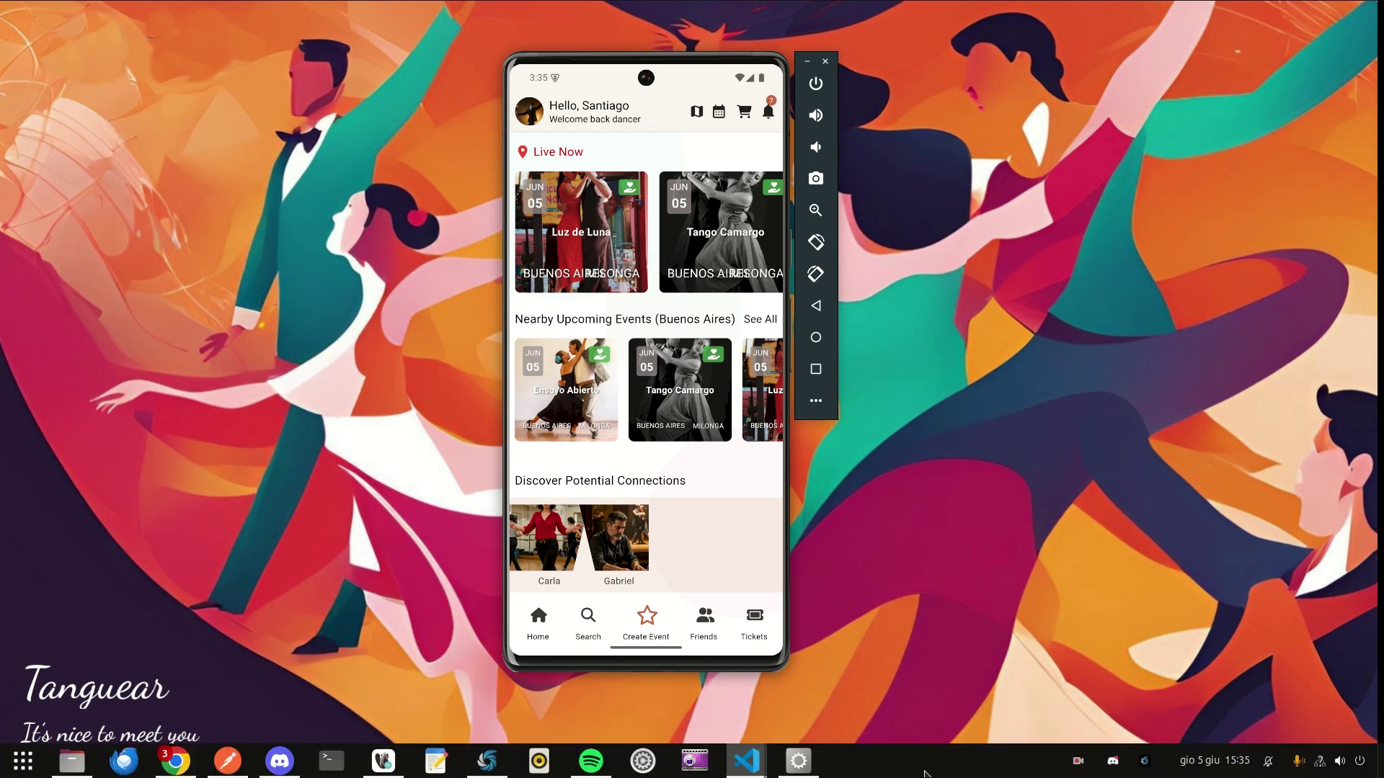